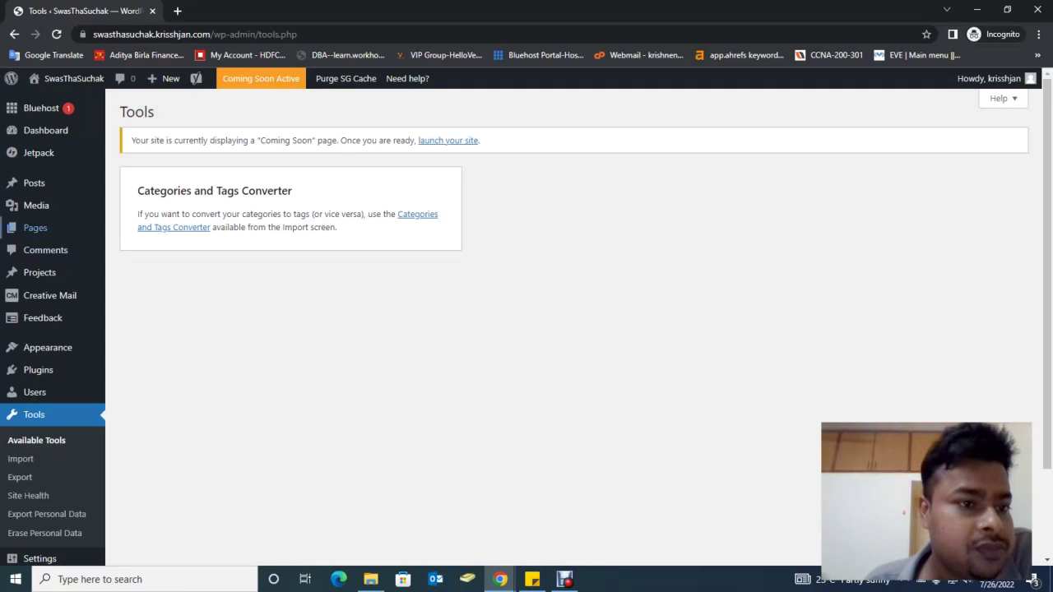
Step: Go to the WordPress dashboard, and open the page for adding new plugins
{"action": "mouse_move", "coordinate": [45, 130]}
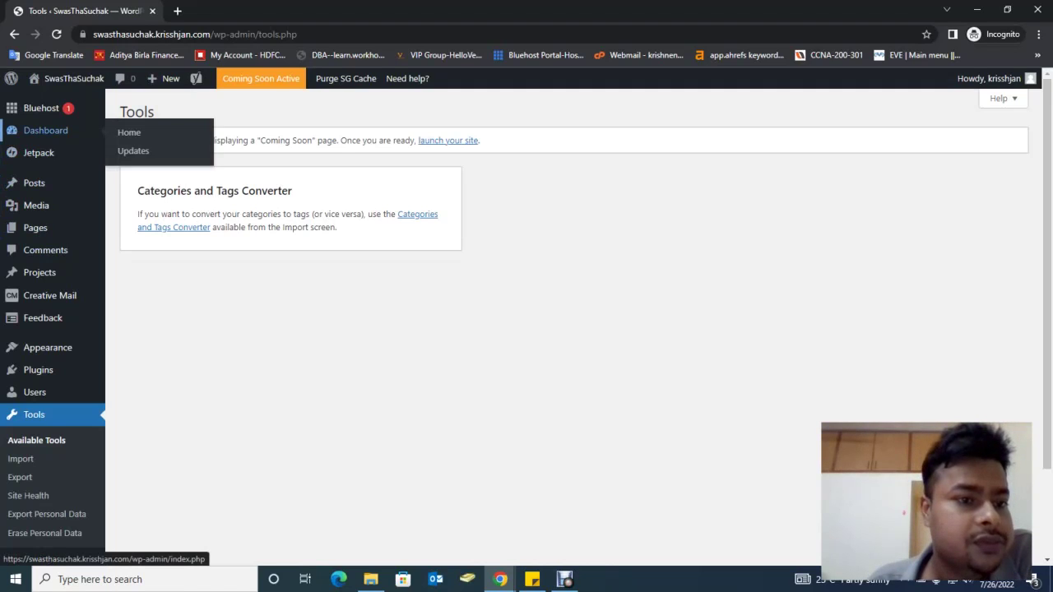
{"action": "left_click", "coordinate": [46, 130]}
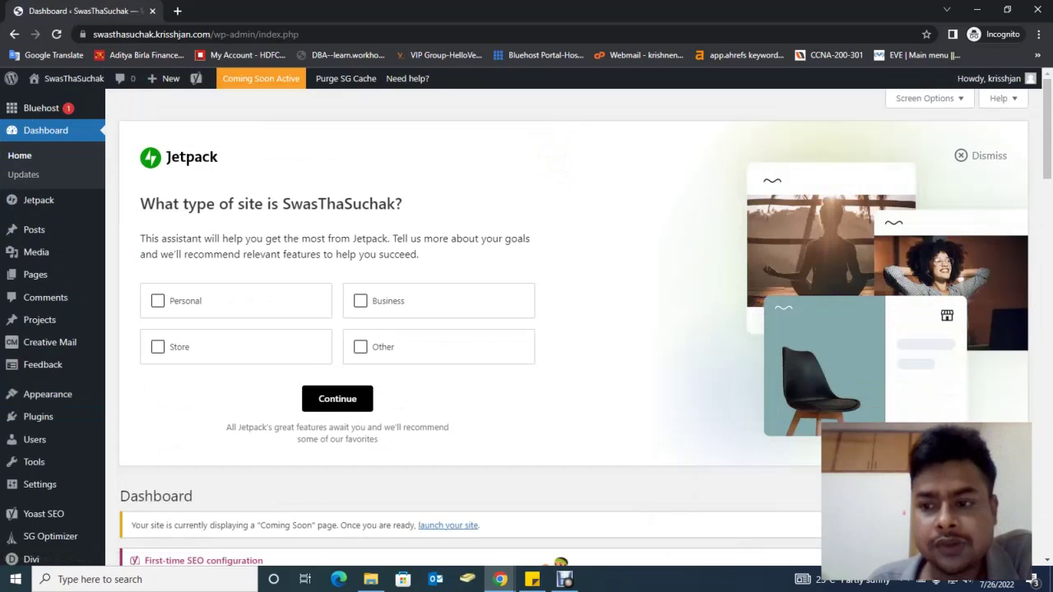
{"action": "scroll", "coordinate": [41, 362], "scroll_direction": "down", "scroll_amount": 3}
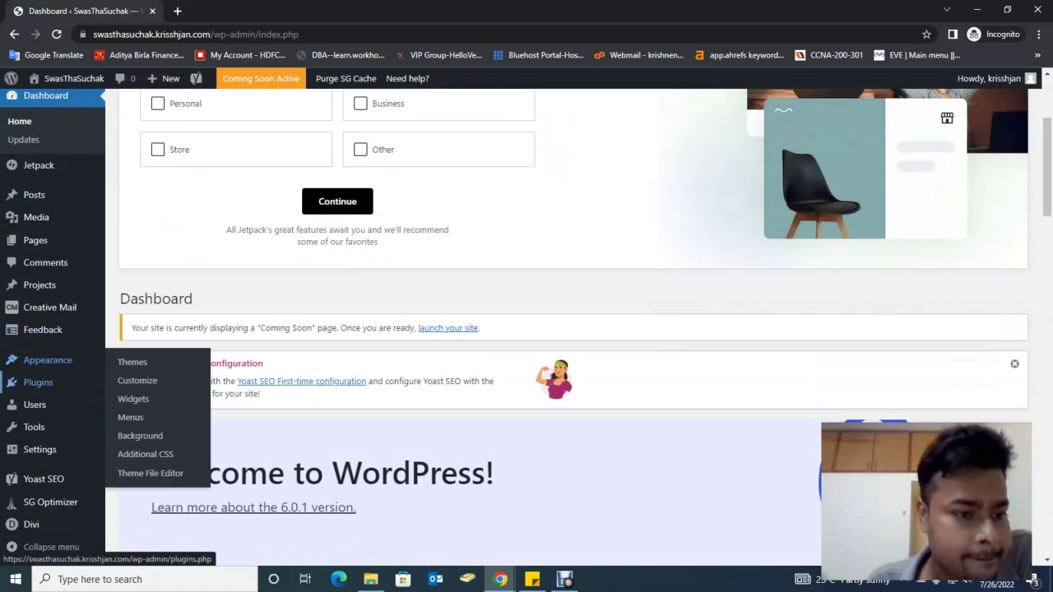
{"action": "mouse_move", "coordinate": [38, 383]}
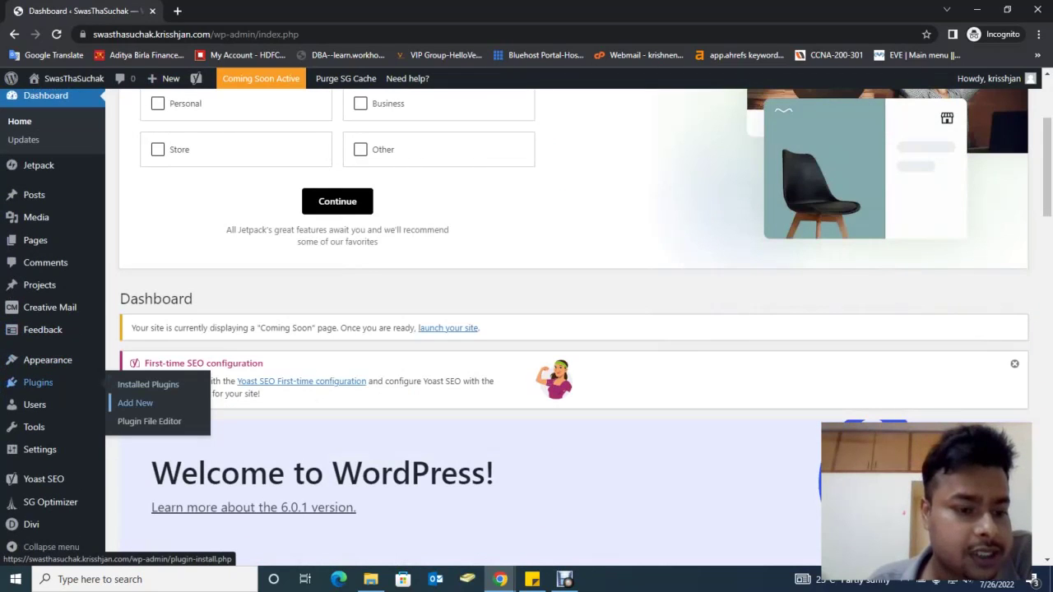
{"action": "left_click", "coordinate": [135, 403]}
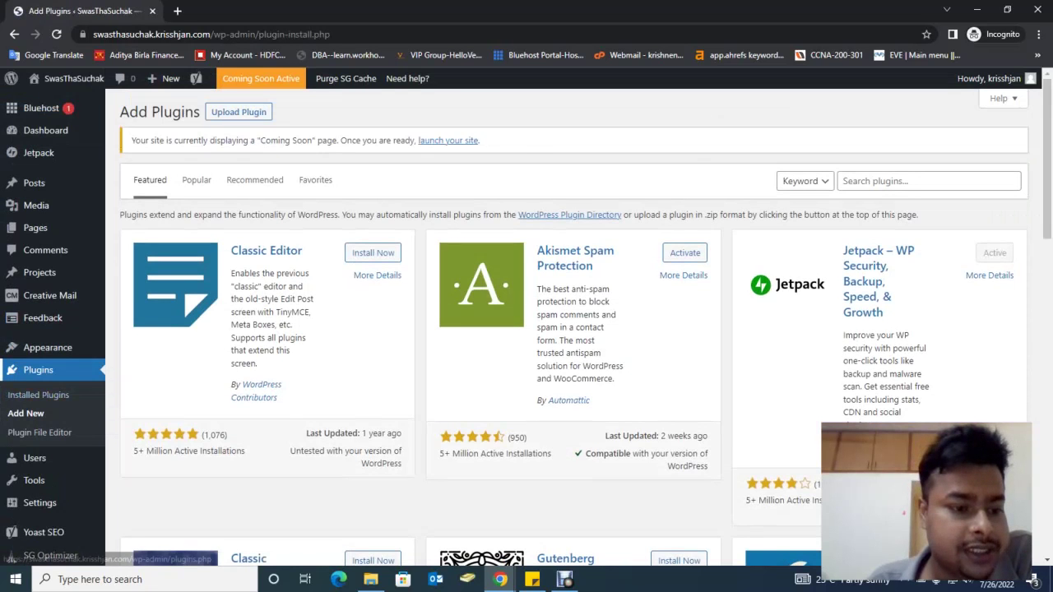
Step: Look over the installed plugins, and return to the page for adding new ones
{"action": "left_click", "coordinate": [38, 395]}
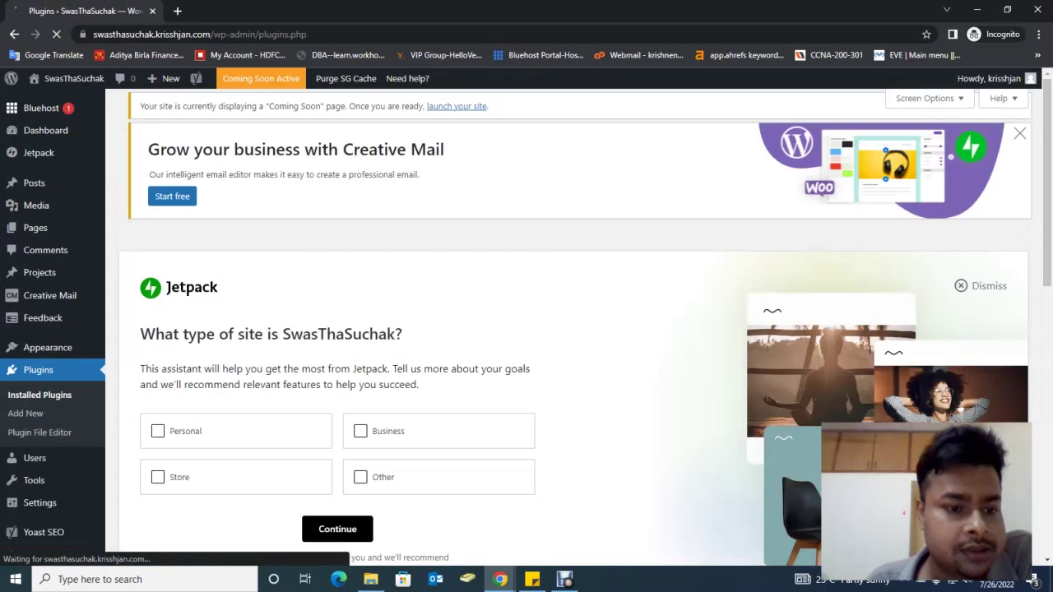
{"action": "scroll", "coordinate": [576, 329], "scroll_direction": "down", "scroll_amount": 4}
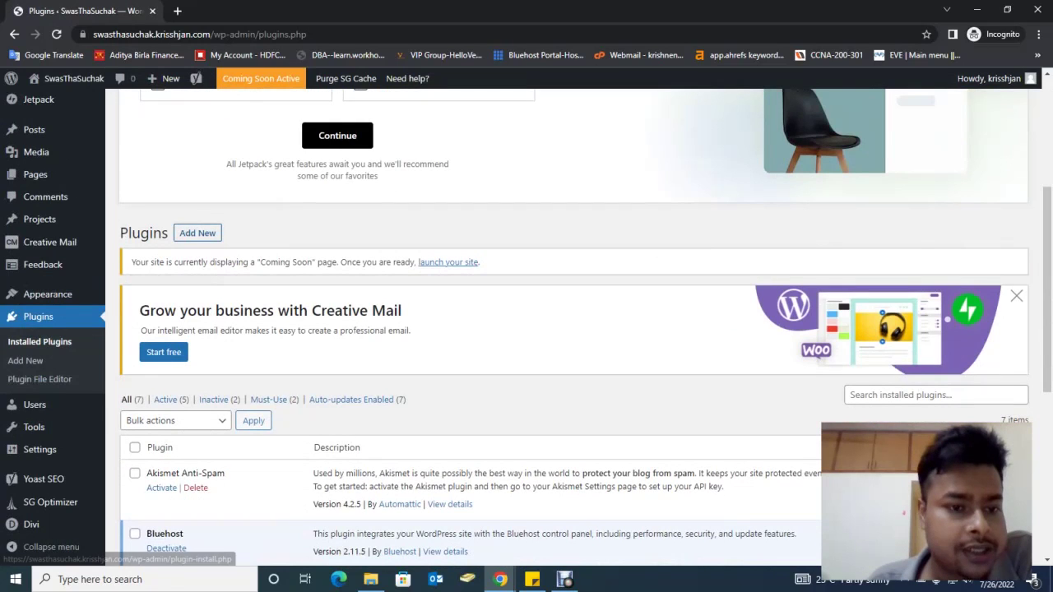
{"action": "left_click", "coordinate": [197, 232]}
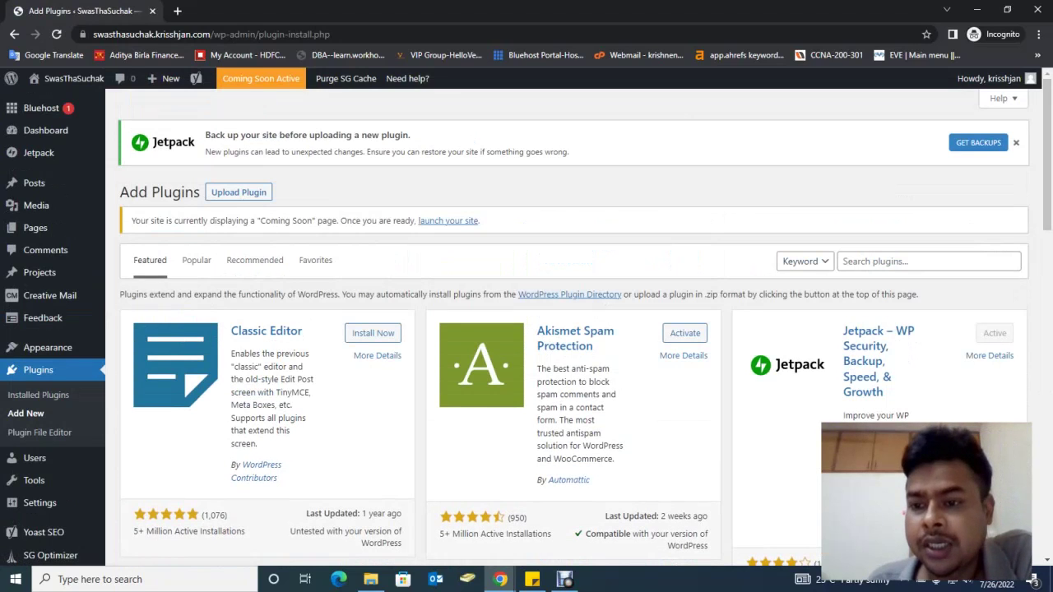
Step: Search the plugin directory for "reset"
{"action": "left_click", "coordinate": [928, 261]}
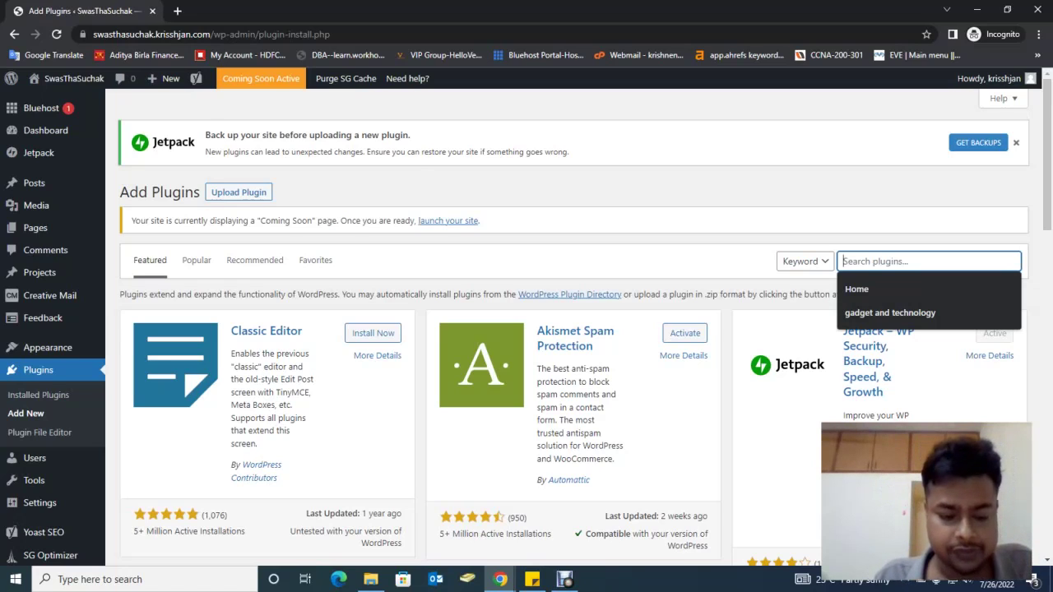
{"action": "type", "text": "wp"}
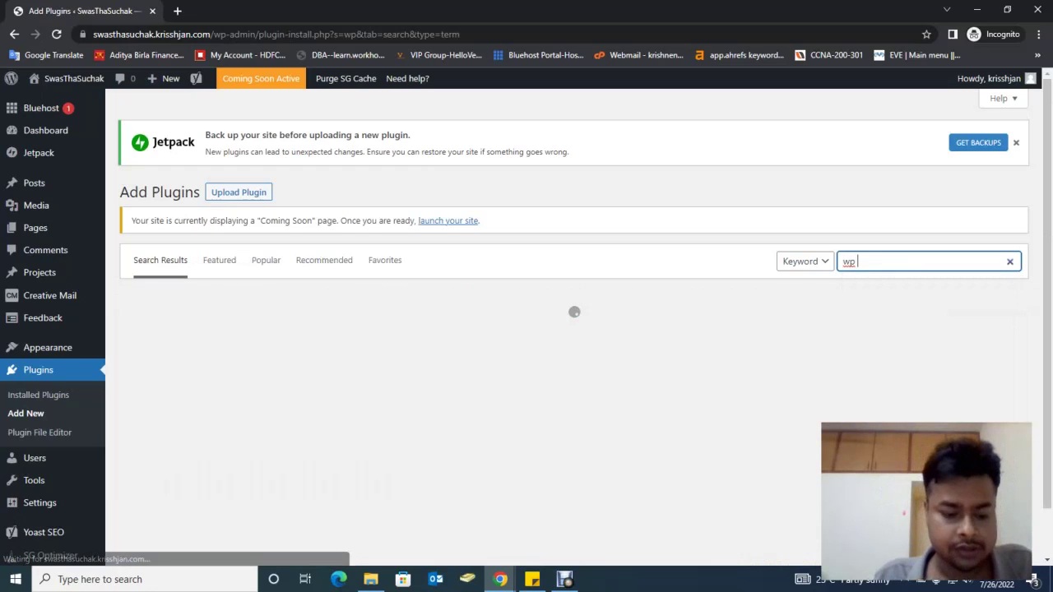
{"action": "type", "text": " rest"}
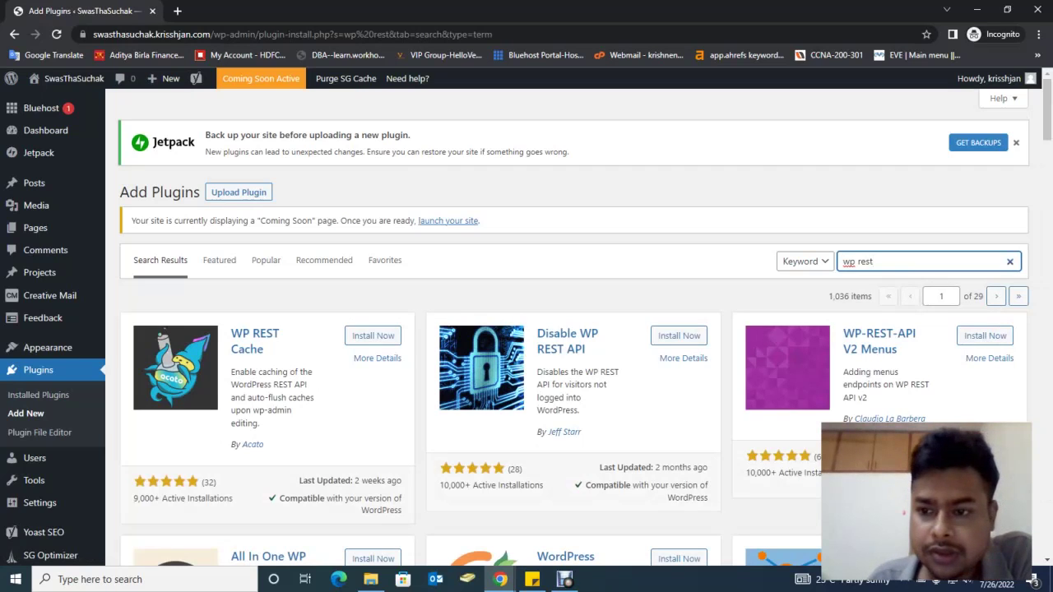
{"action": "key", "text": "BackSpace"}
{"action": "key", "text": "BackSpace"}
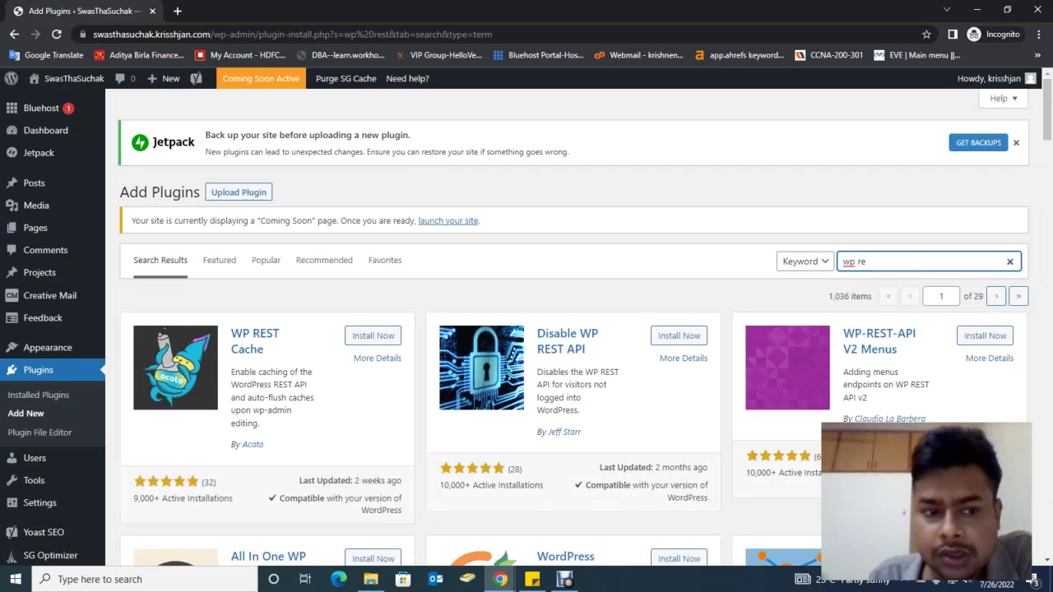
{"action": "key", "text": "BackSpace"}
{"action": "key", "text": "BackSpace"}
{"action": "key", "text": "BackSpace"}
{"action": "key", "text": "BackSpace"}
{"action": "key", "text": "BackSpace"}
{"action": "type", "text": "rese"}
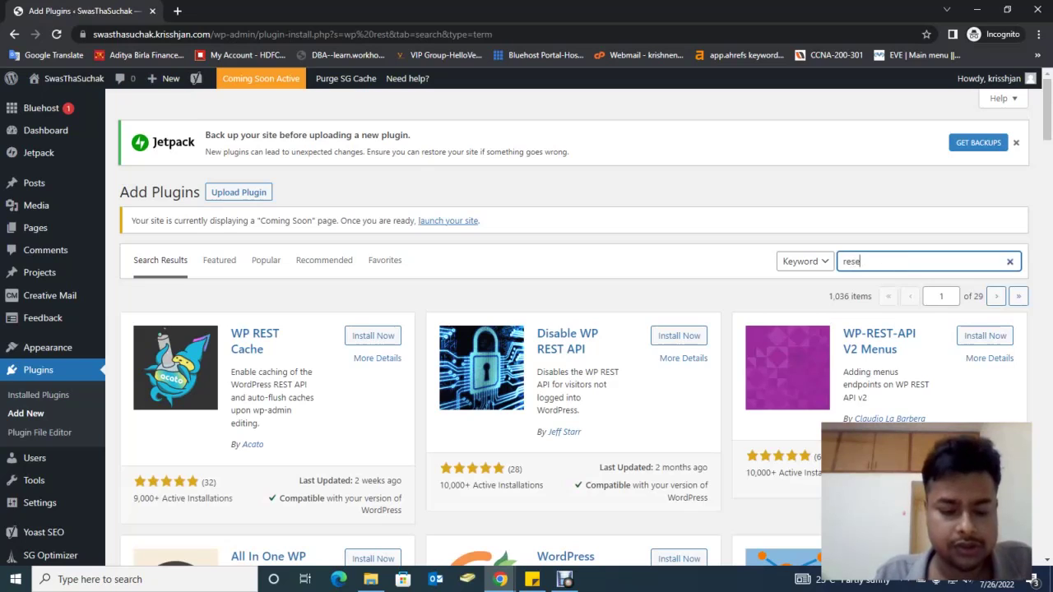
{"action": "type", "text": "t"}
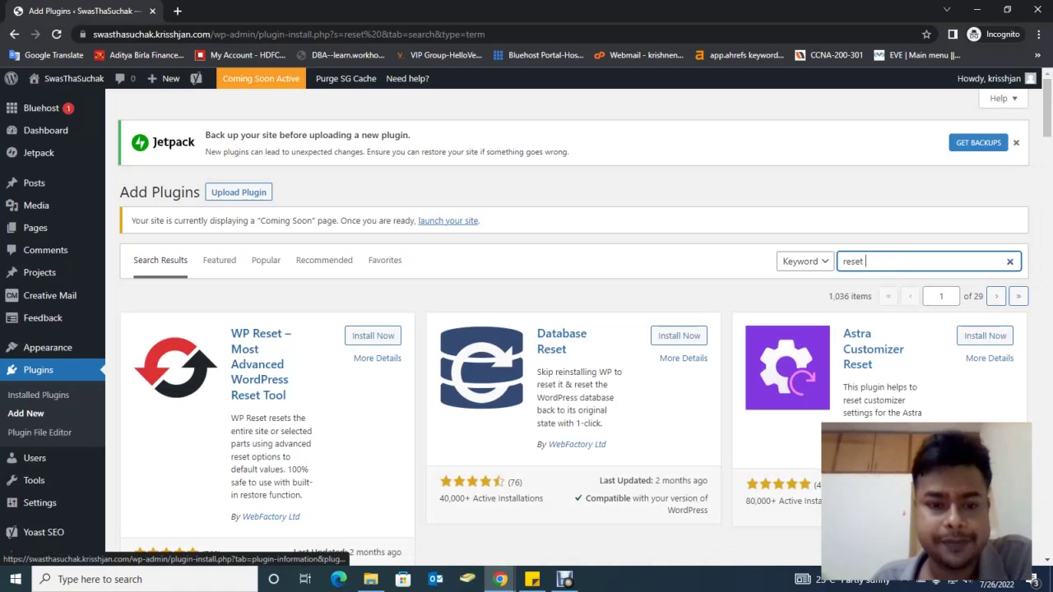
Step: Install and activate the plugin WP Reset – Most Advanced WordPress Reset Tool, and dismiss its welcome notice
{"action": "scroll", "coordinate": [574, 329], "scroll_direction": "down", "scroll_amount": 1}
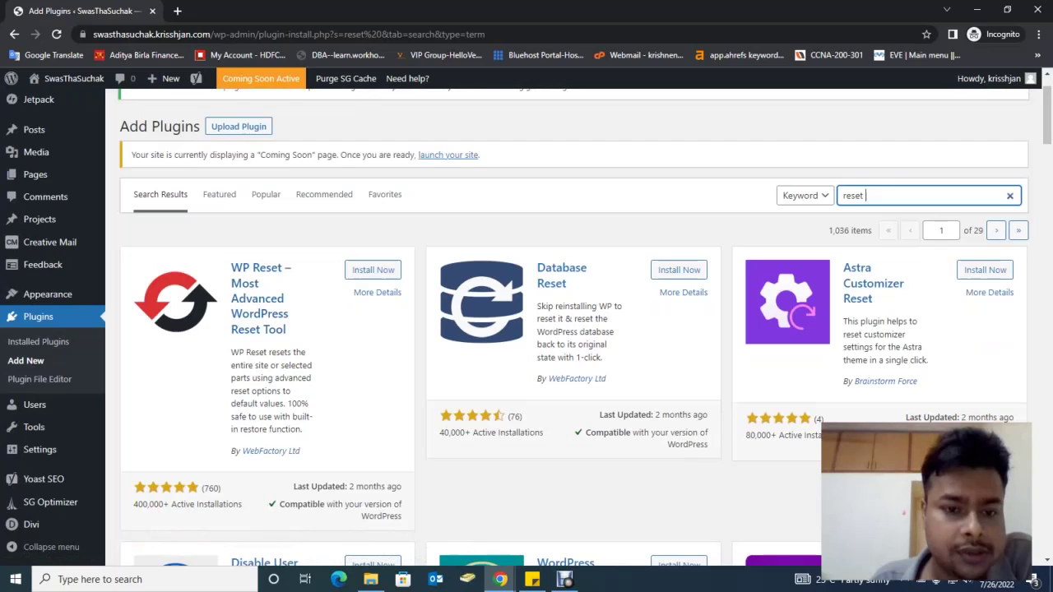
{"action": "left_click", "coordinate": [373, 269]}
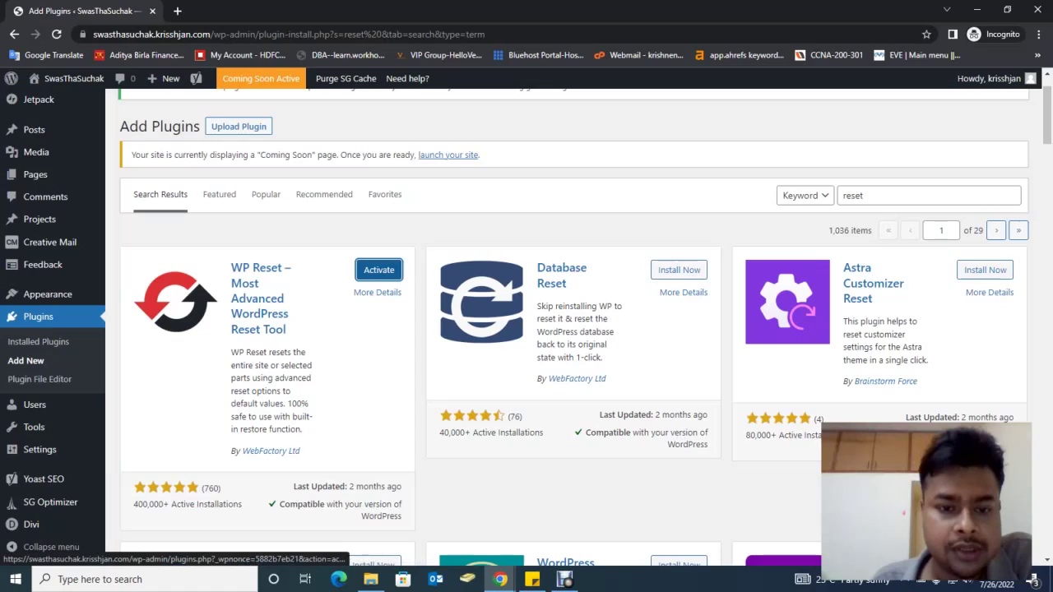
{"action": "left_click", "coordinate": [378, 269]}
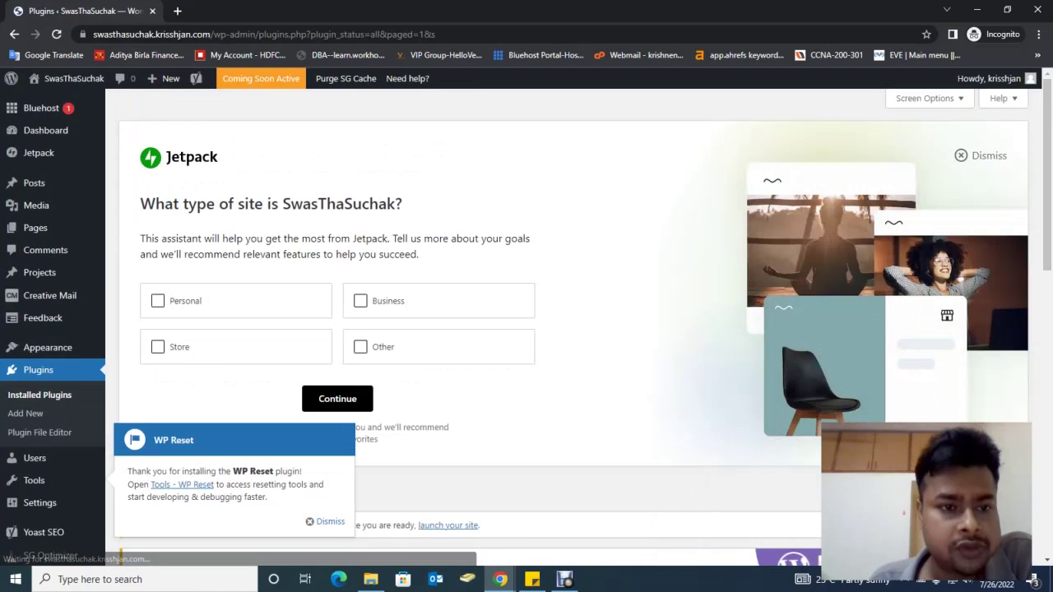
{"action": "scroll", "coordinate": [527, 329], "scroll_direction": "down", "scroll_amount": 2}
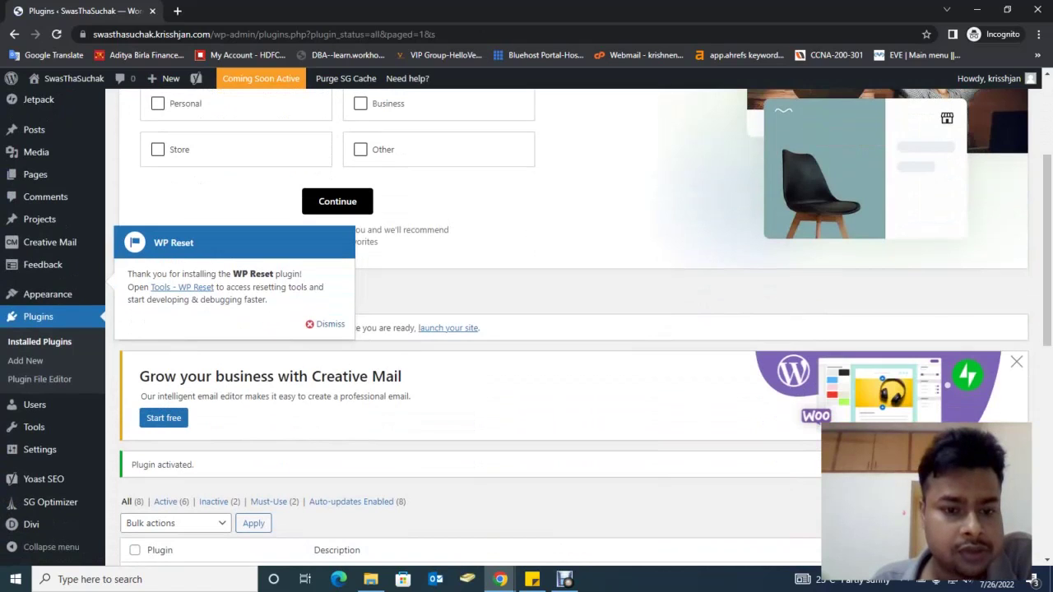
{"action": "left_click", "coordinate": [330, 325]}
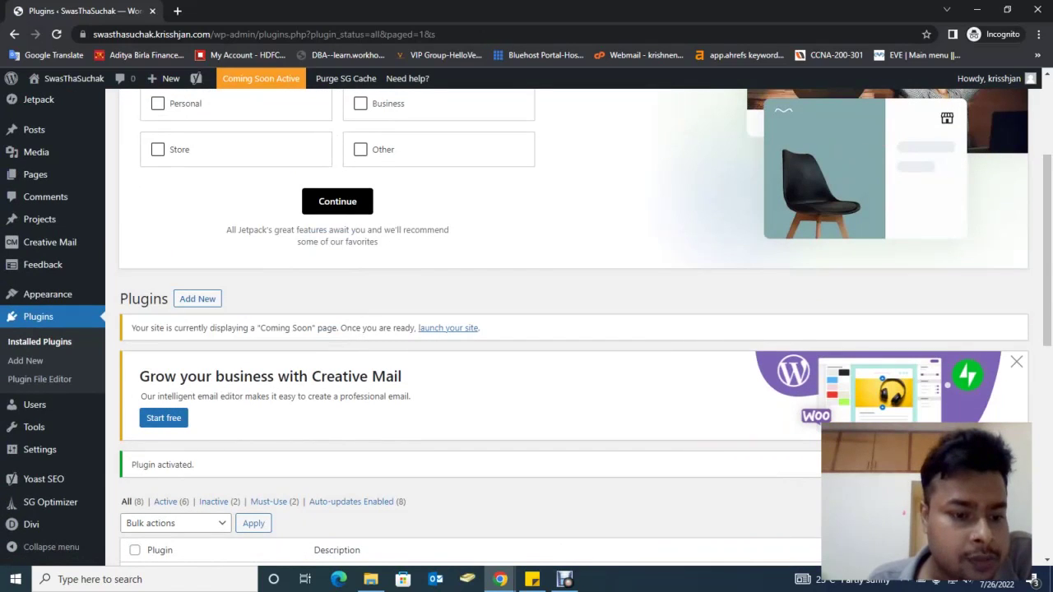
Step: Open the site's Available Tools page and look over its content
{"action": "scroll", "coordinate": [573, 329], "scroll_direction": "up", "scroll_amount": 3}
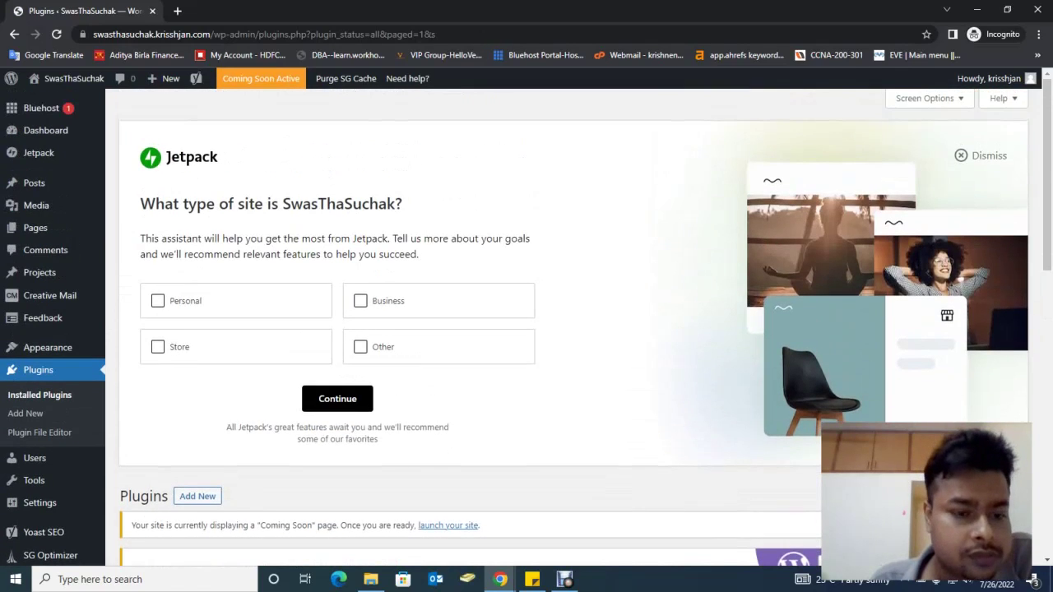
{"action": "scroll", "coordinate": [37, 395], "scroll_direction": "down", "scroll_amount": 3}
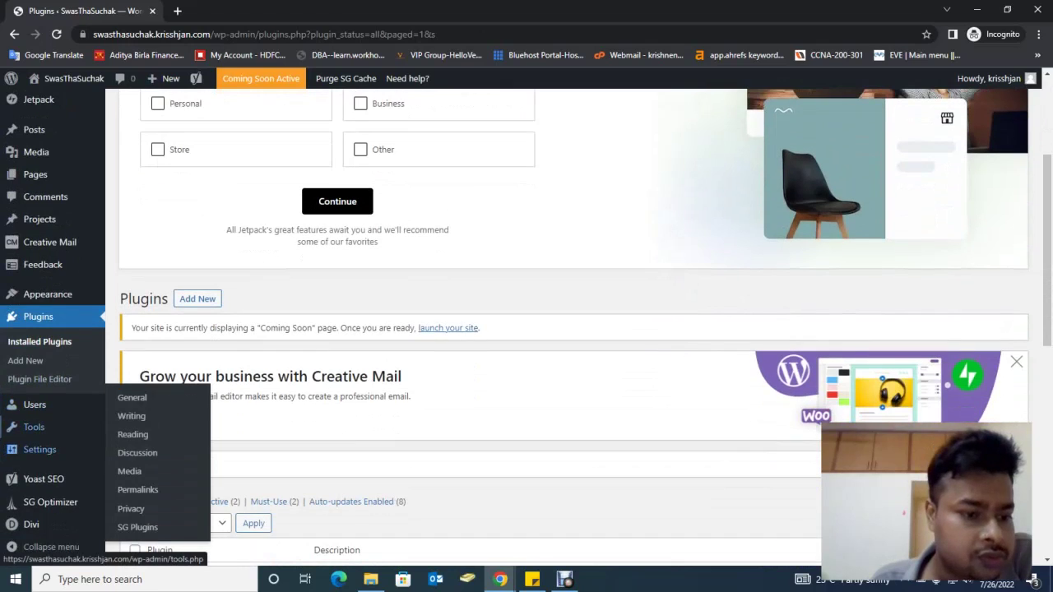
{"action": "mouse_move", "coordinate": [34, 427]}
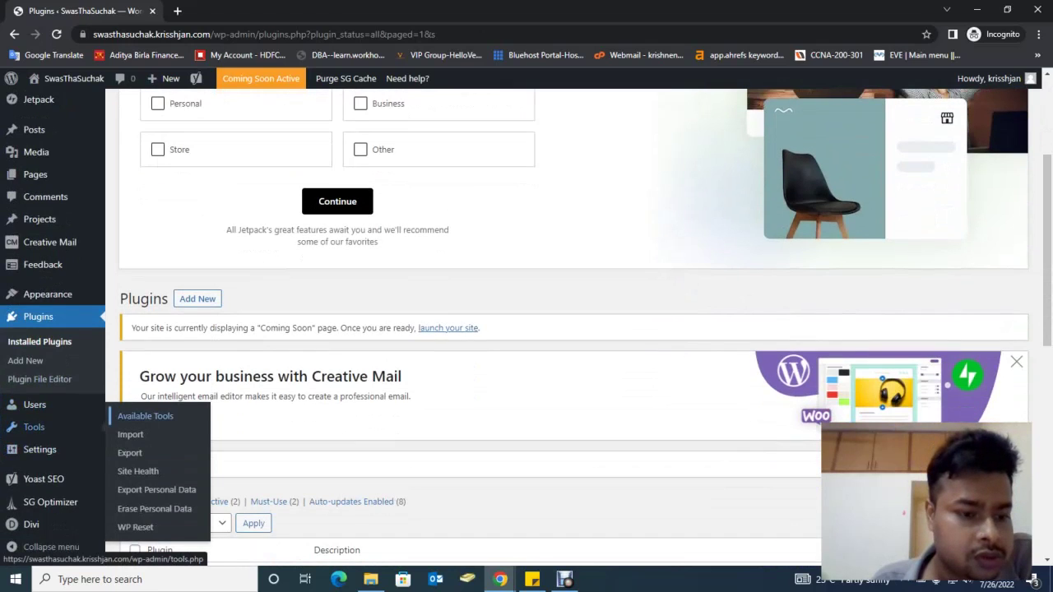
{"action": "left_click", "coordinate": [34, 427]}
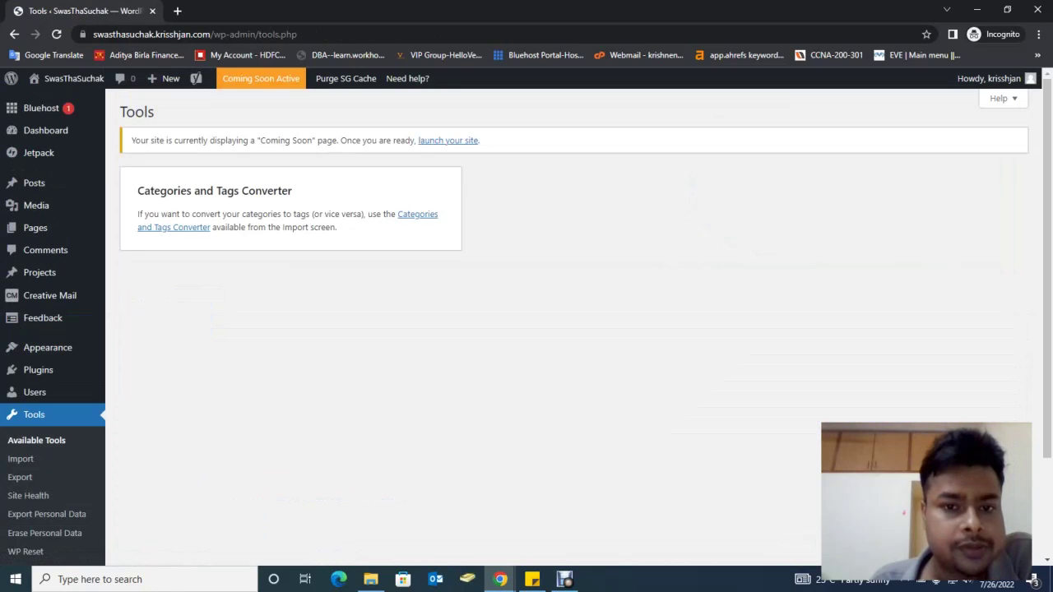
{"action": "scroll", "coordinate": [527, 329], "scroll_direction": "down", "scroll_amount": 3}
{"action": "scroll", "coordinate": [526, 329], "scroll_direction": "up", "scroll_amount": 3}
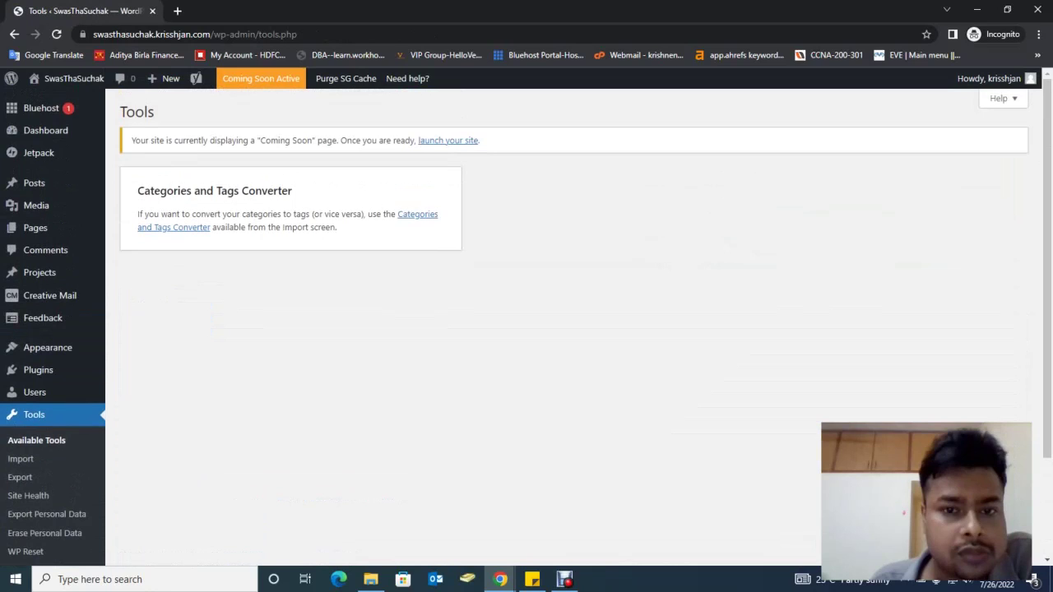
Step: Follow the link for launching the site and look over the Bluehost setup page
{"action": "left_click", "coordinate": [448, 140]}
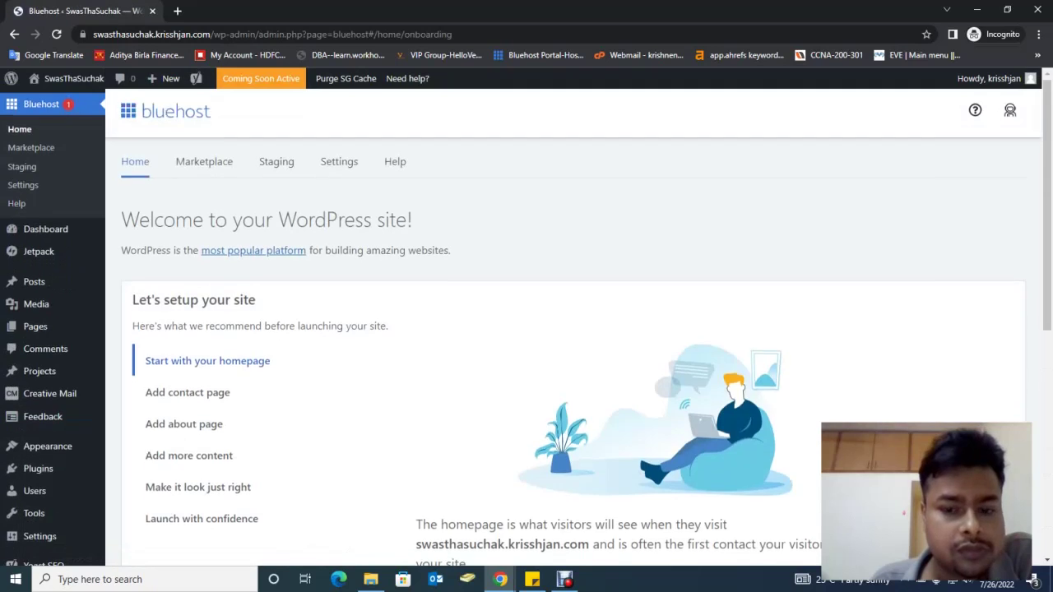
{"action": "scroll", "coordinate": [526, 329], "scroll_direction": "down", "scroll_amount": 4}
{"action": "scroll", "coordinate": [527, 329], "scroll_direction": "up", "scroll_amount": 2}
{"action": "scroll", "coordinate": [527, 330], "scroll_direction": "up", "scroll_amount": 2}
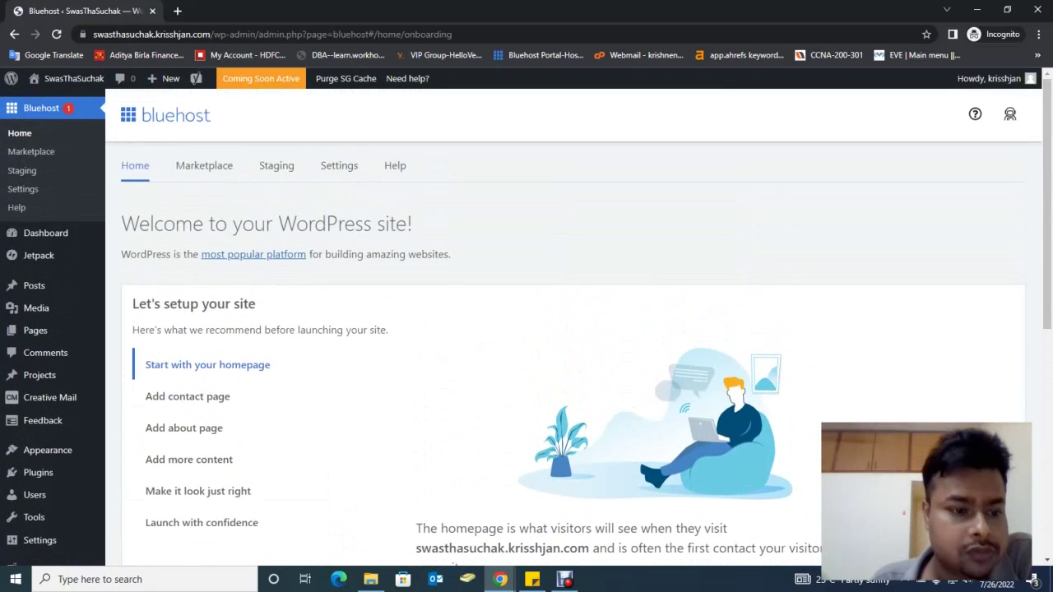
{"action": "left_click", "coordinate": [564, 580]}
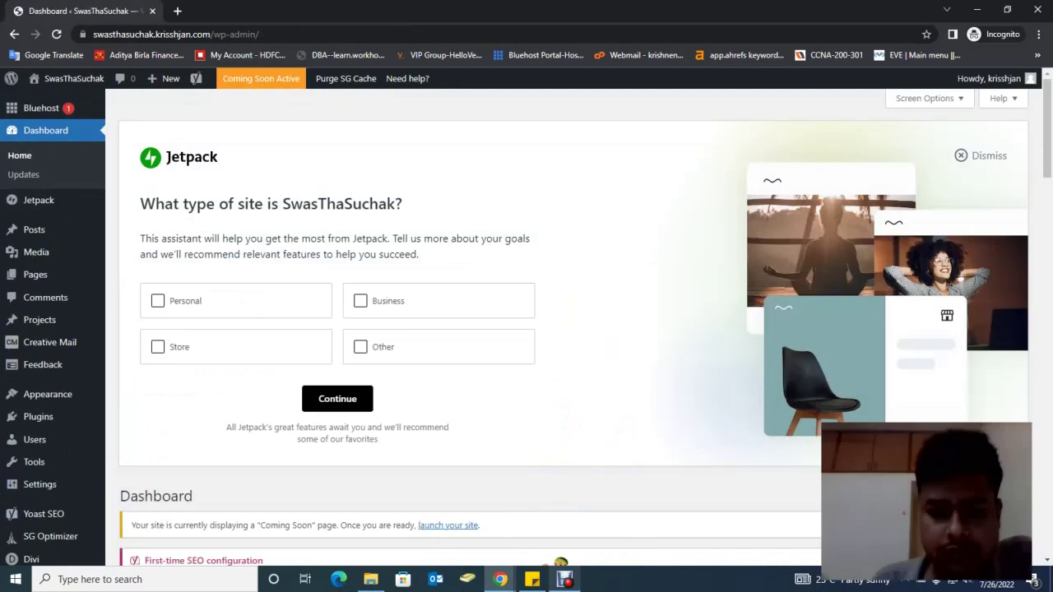
{"action": "key", "text": "alt+Tab"}
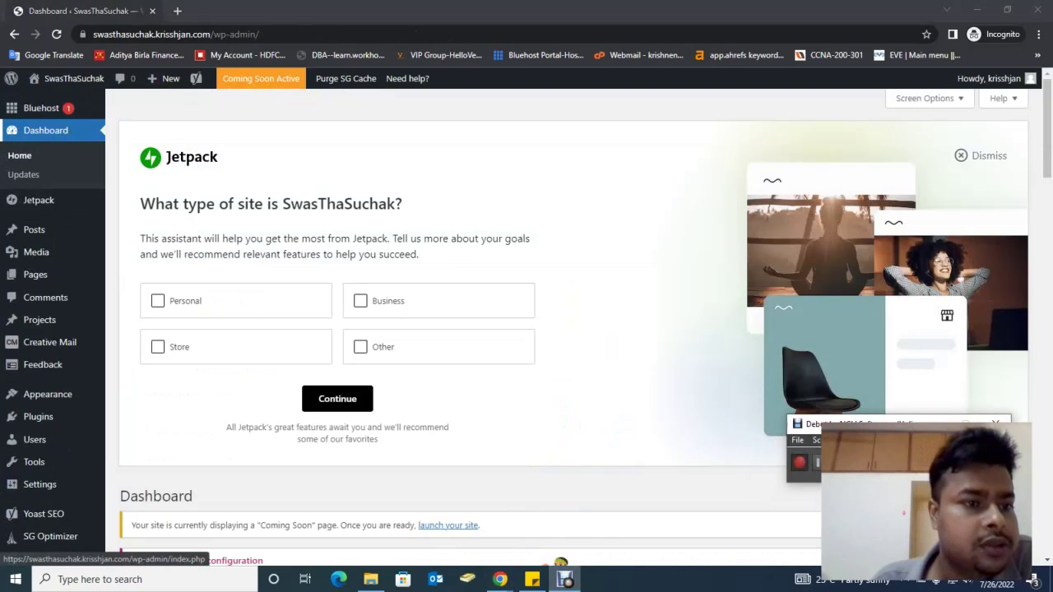
Step: View the SwasThaSuchak site's front page, and return to its dashboard
{"action": "left_click", "coordinate": [45, 130]}
{"action": "mouse_move", "coordinate": [74, 79]}
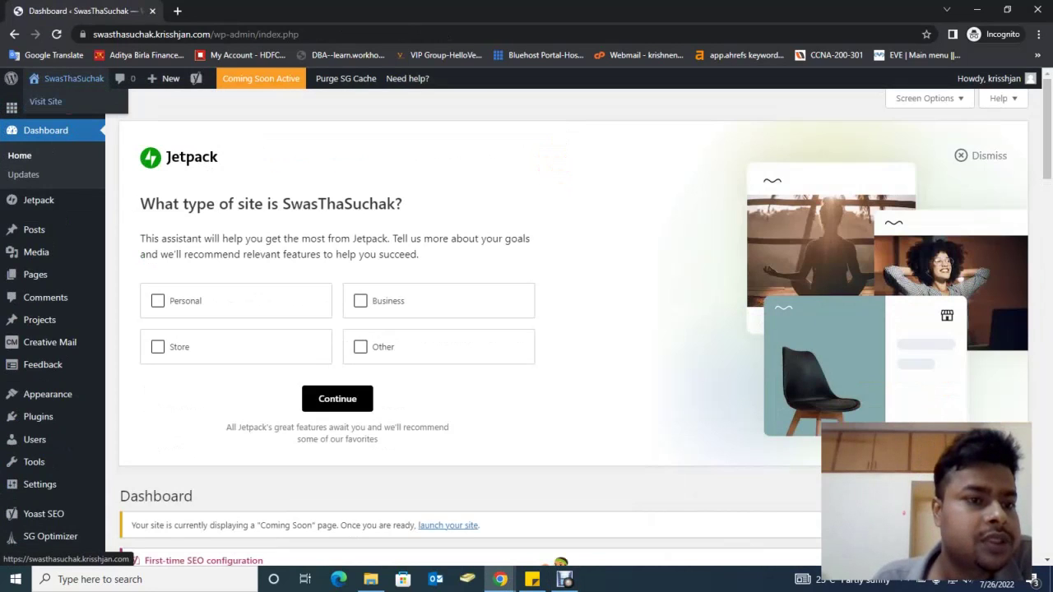
{"action": "left_click", "coordinate": [45, 101]}
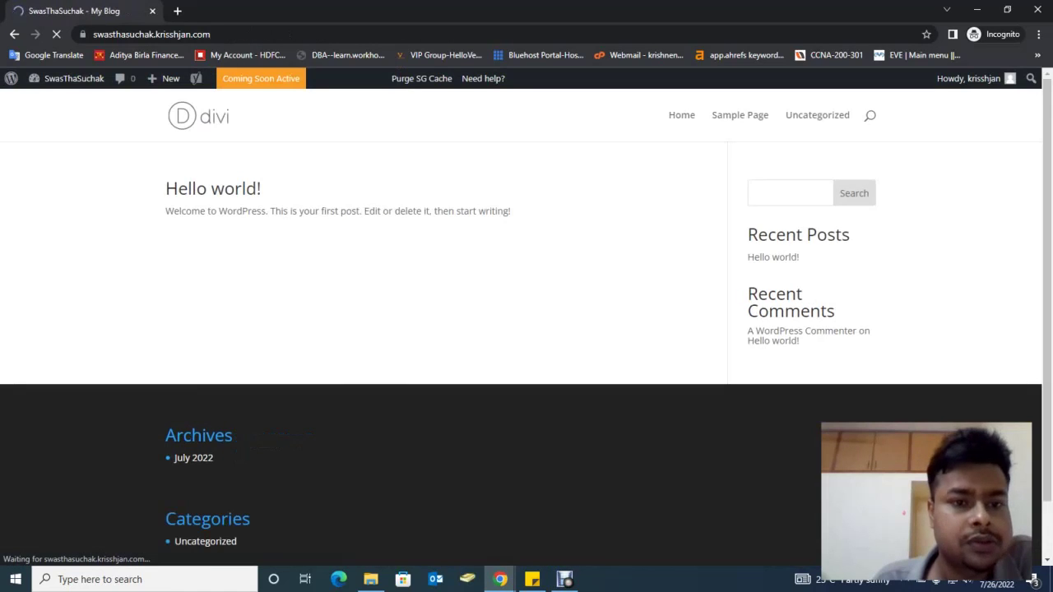
{"action": "mouse_move", "coordinate": [70, 78]}
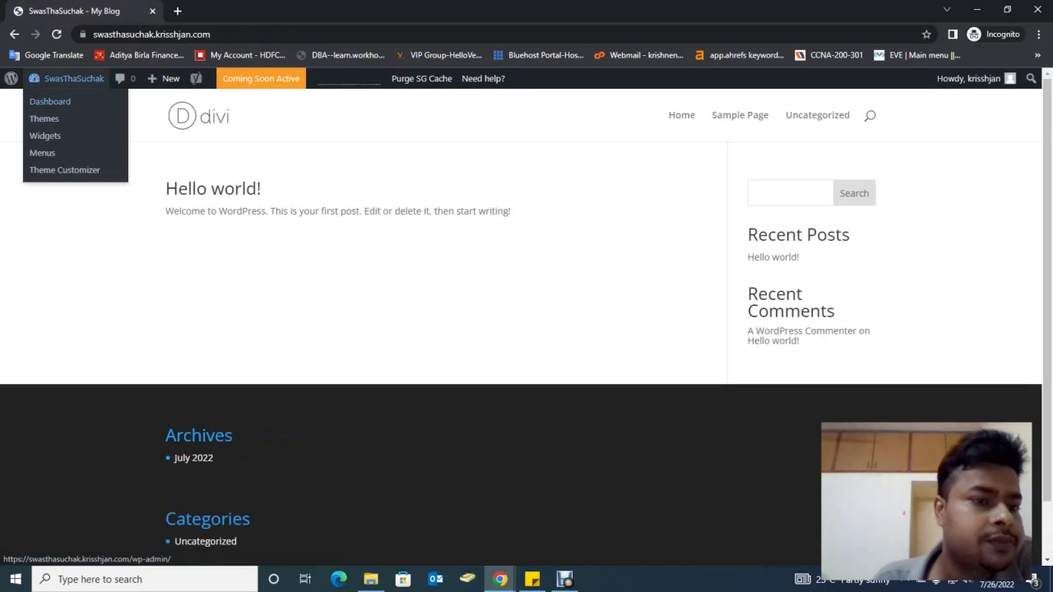
{"action": "left_click", "coordinate": [50, 101]}
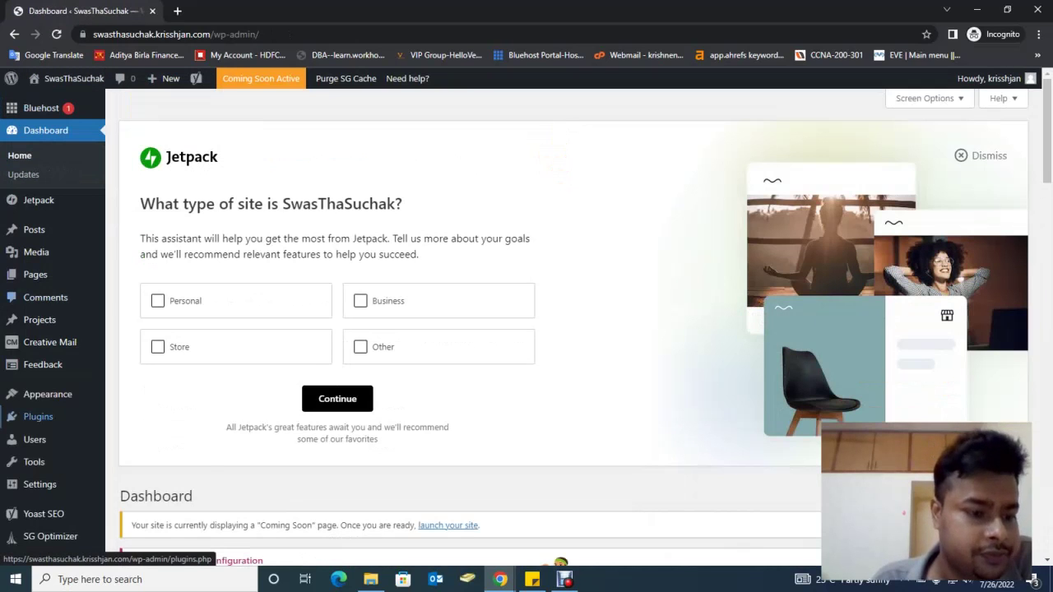
Step: Open the WP Reset tool and review the table of data each reset type deletes
{"action": "mouse_move", "coordinate": [33, 462]}
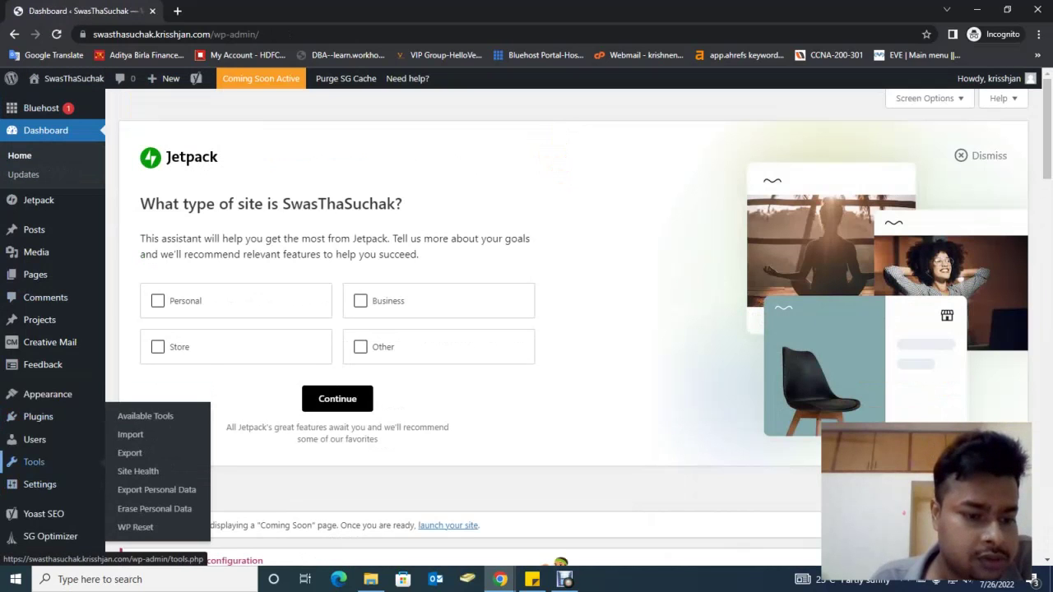
{"action": "left_click", "coordinate": [136, 527]}
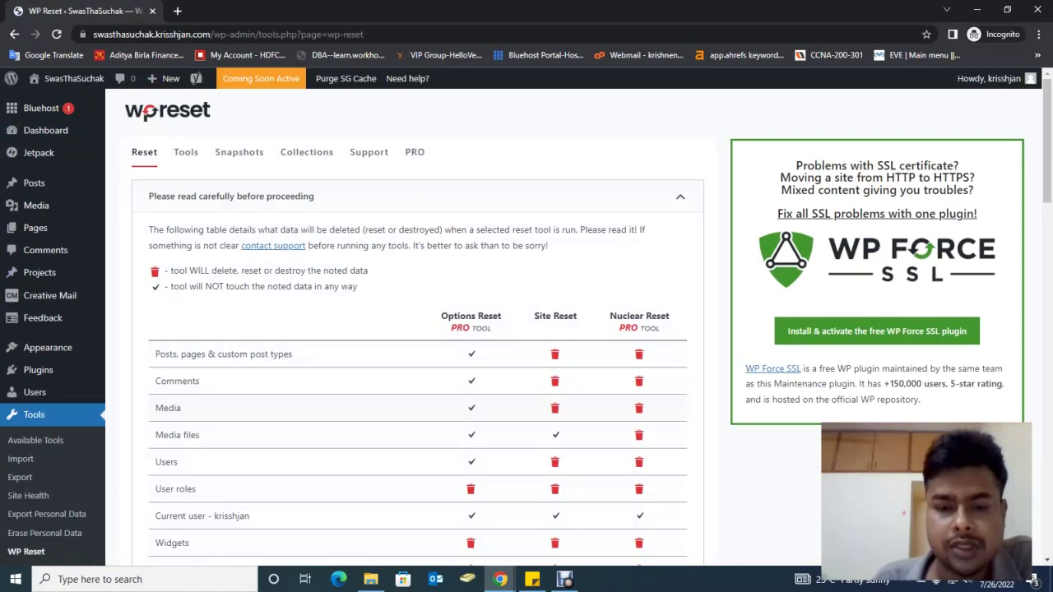
{"action": "scroll", "coordinate": [527, 329], "scroll_direction": "down", "scroll_amount": 3}
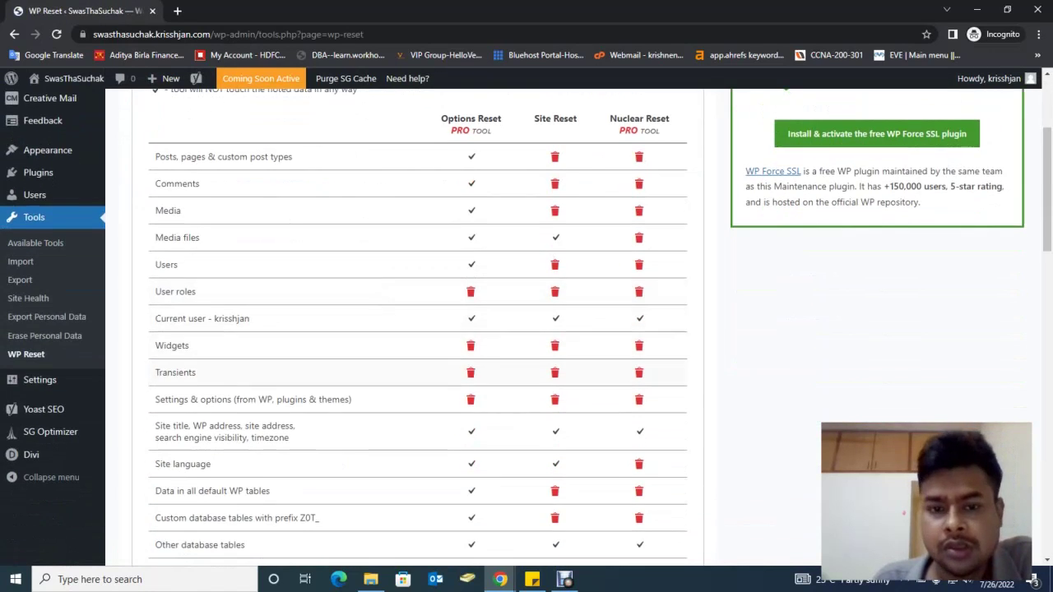
Step: Run a Site Reset with only the WP Reset plugin set to reactivate, entering "reset" as the confirmation word and confirming the WordPress reset
{"action": "scroll", "coordinate": [527, 329], "scroll_direction": "down", "scroll_amount": 2}
{"action": "scroll", "coordinate": [411, 329], "scroll_direction": "up", "scroll_amount": 5}
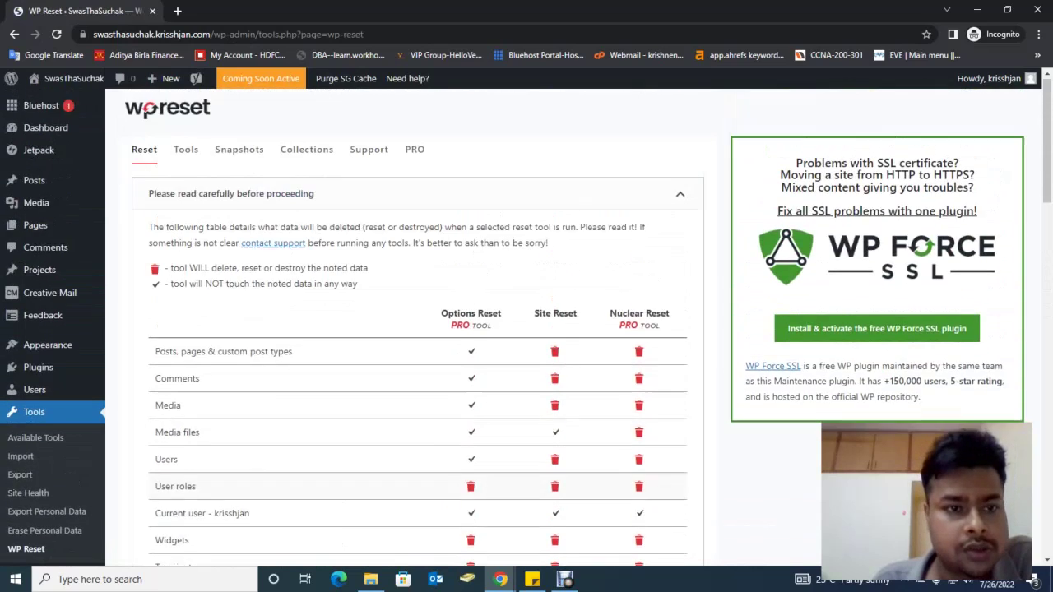
{"action": "scroll", "coordinate": [411, 329], "scroll_direction": "down", "scroll_amount": 5}
{"action": "scroll", "coordinate": [527, 330], "scroll_direction": "down", "scroll_amount": 10}
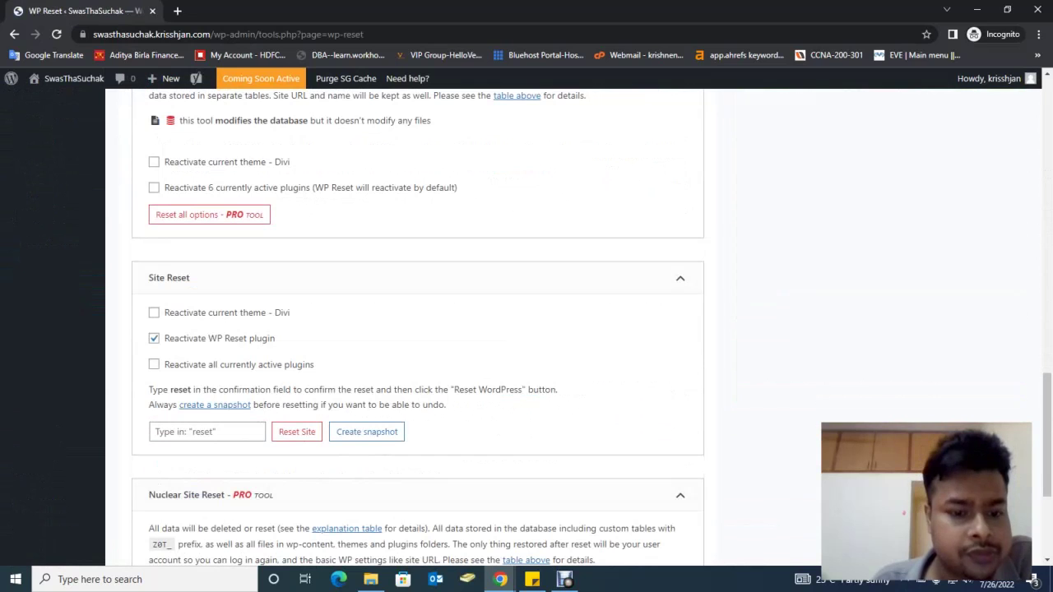
{"action": "scroll", "coordinate": [418, 330], "scroll_direction": "down", "scroll_amount": 2}
{"action": "scroll", "coordinate": [418, 329], "scroll_direction": "up", "scroll_amount": 3}
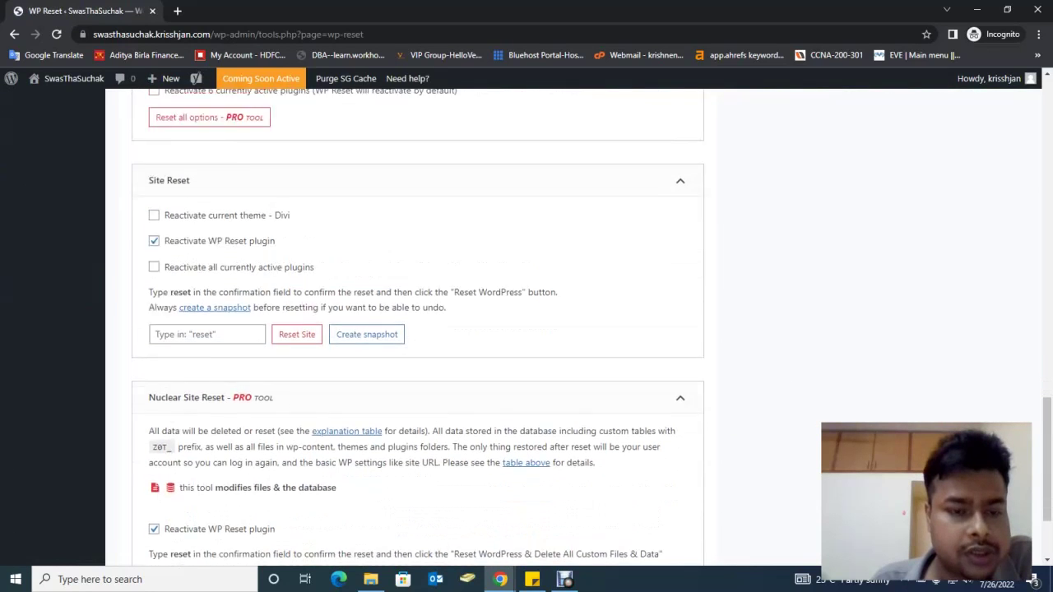
{"action": "scroll", "coordinate": [418, 329], "scroll_direction": "down", "scroll_amount": 2}
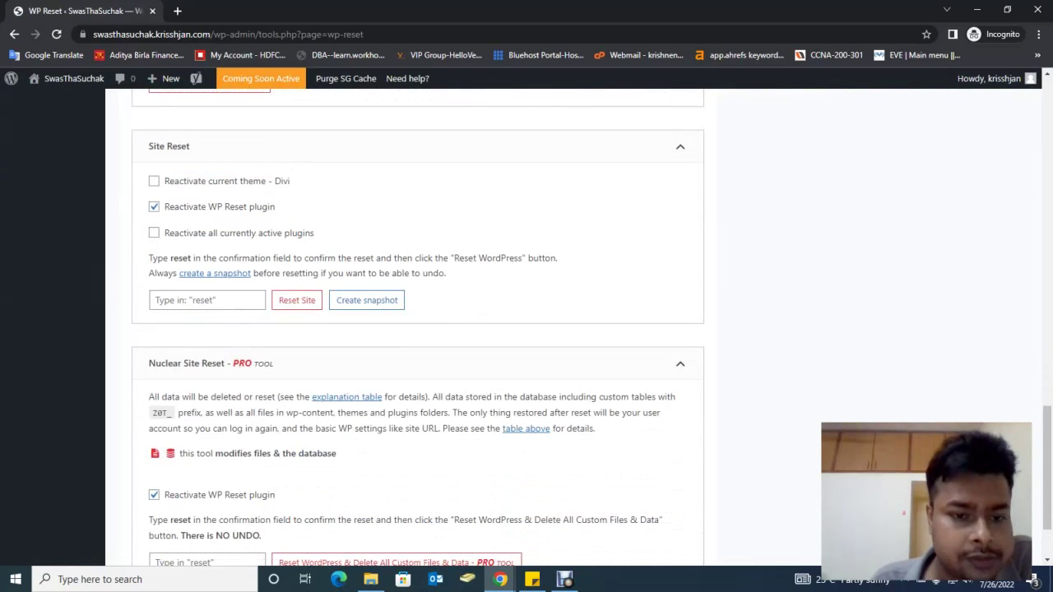
{"action": "left_click", "coordinate": [207, 300]}
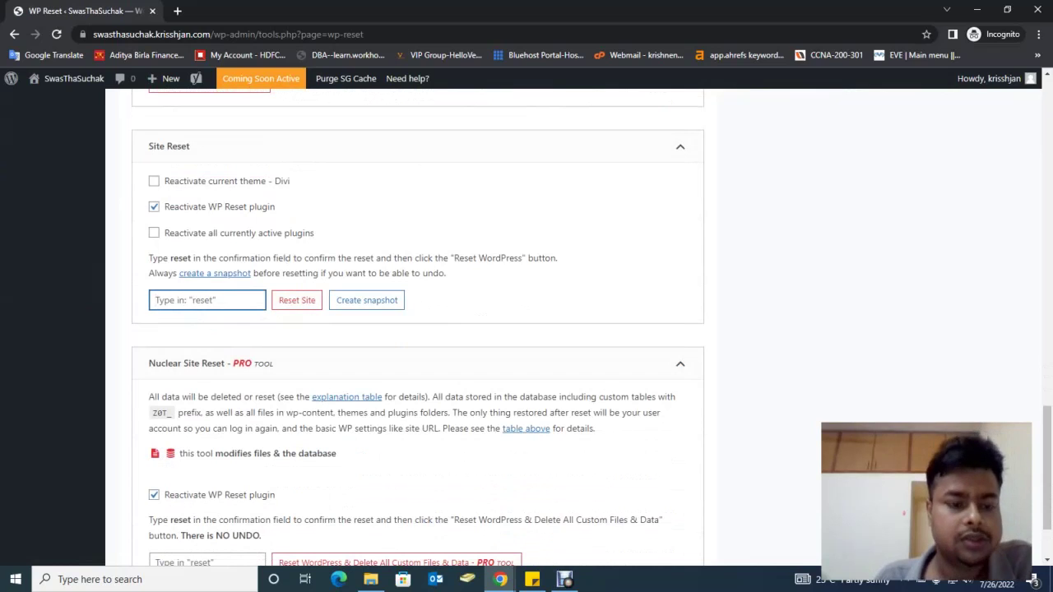
{"action": "type", "text": "res"}
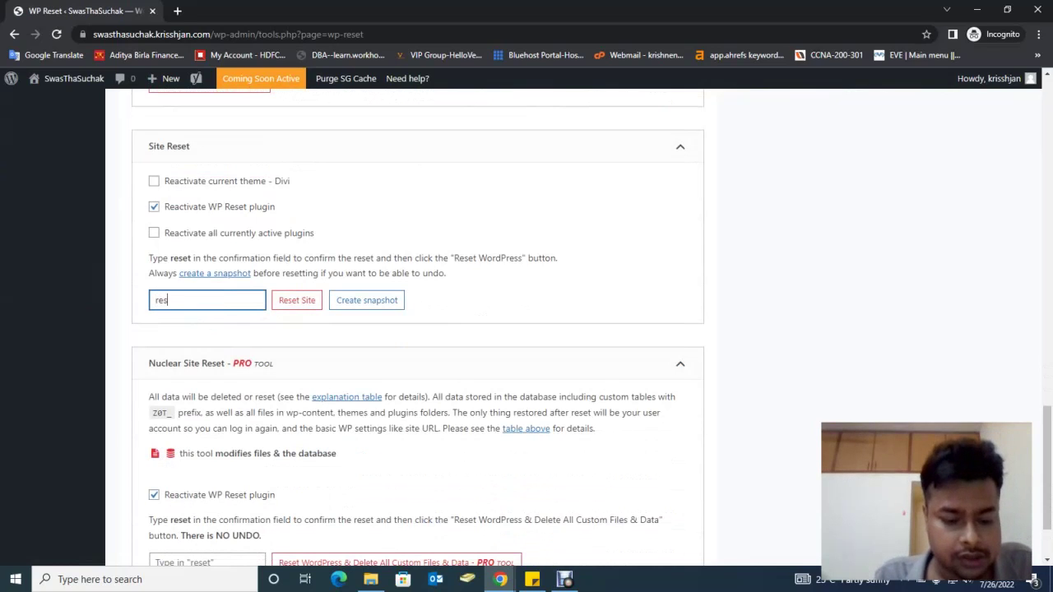
{"action": "type", "text": "et"}
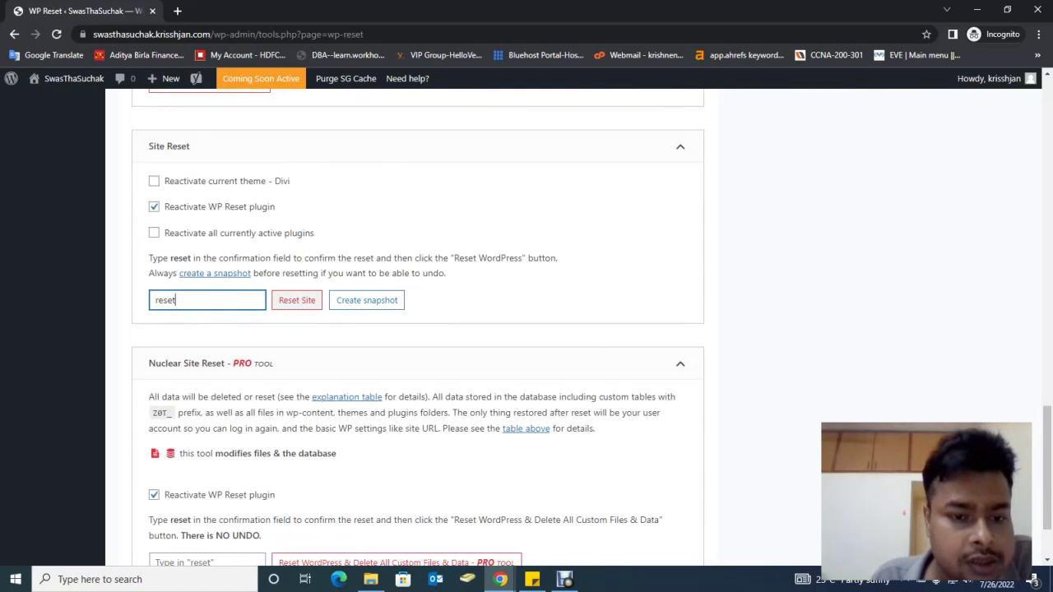
{"action": "left_click", "coordinate": [296, 301]}
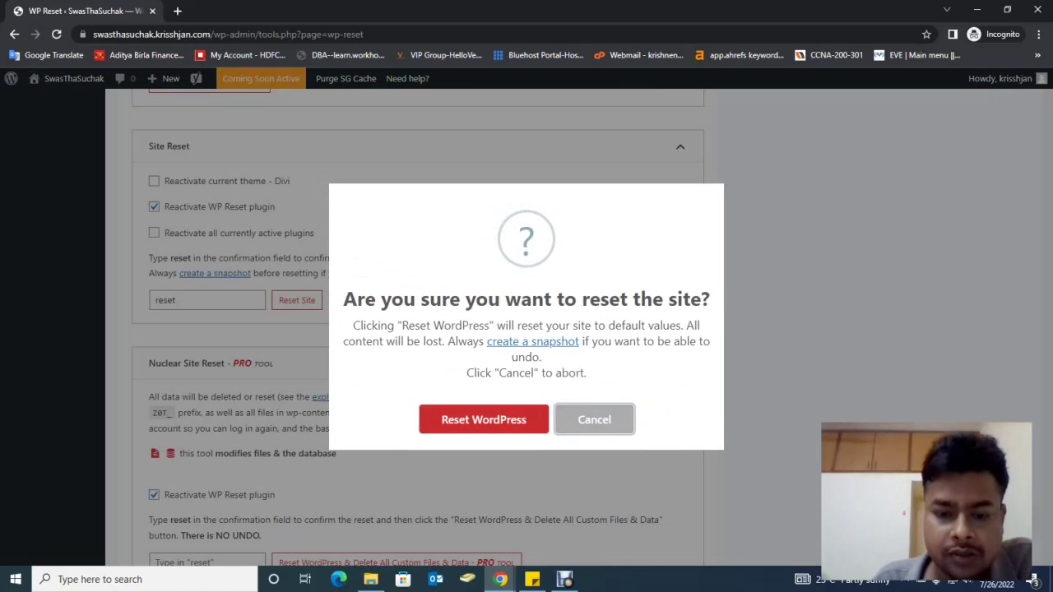
{"action": "left_click", "coordinate": [483, 420]}
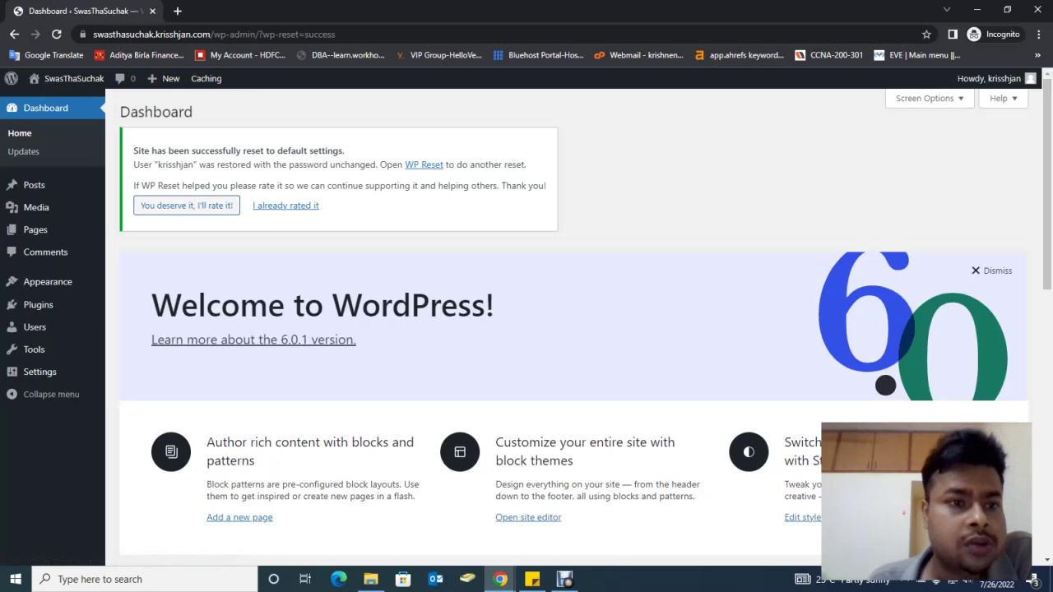
Step: Visit the SwasThaSuchak site's front page after the reset and look over its content down to the footer
{"action": "mouse_move", "coordinate": [72, 78]}
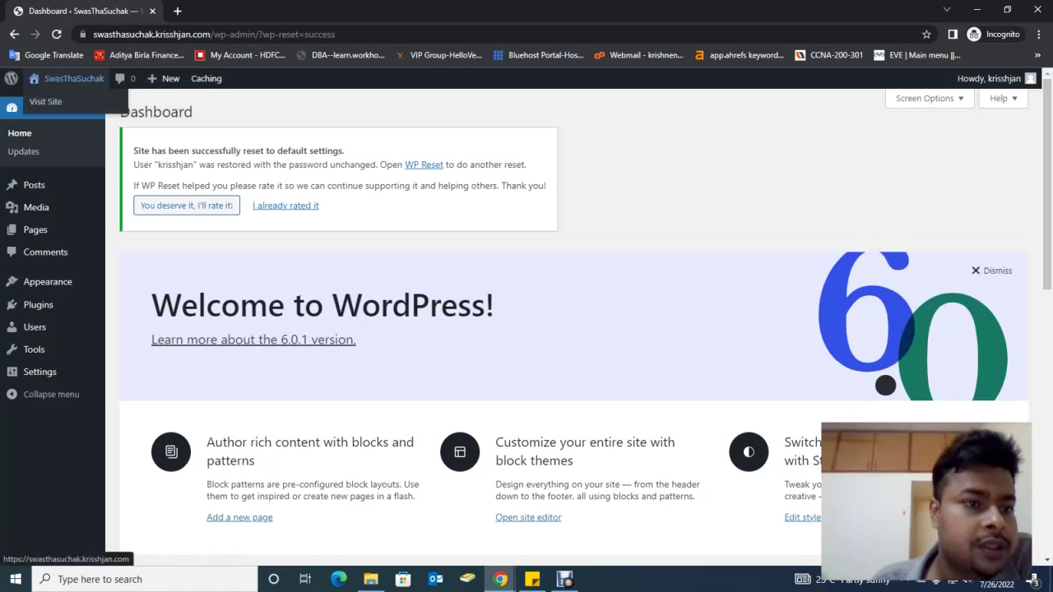
{"action": "left_click", "coordinate": [45, 102]}
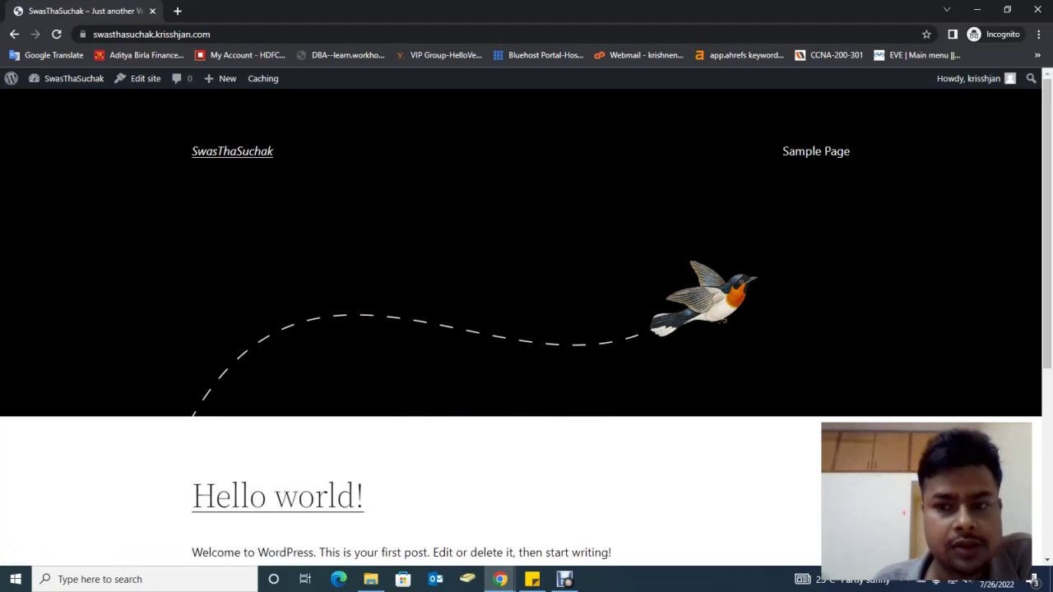
{"action": "scroll", "coordinate": [527, 330], "scroll_direction": "down", "scroll_amount": 4}
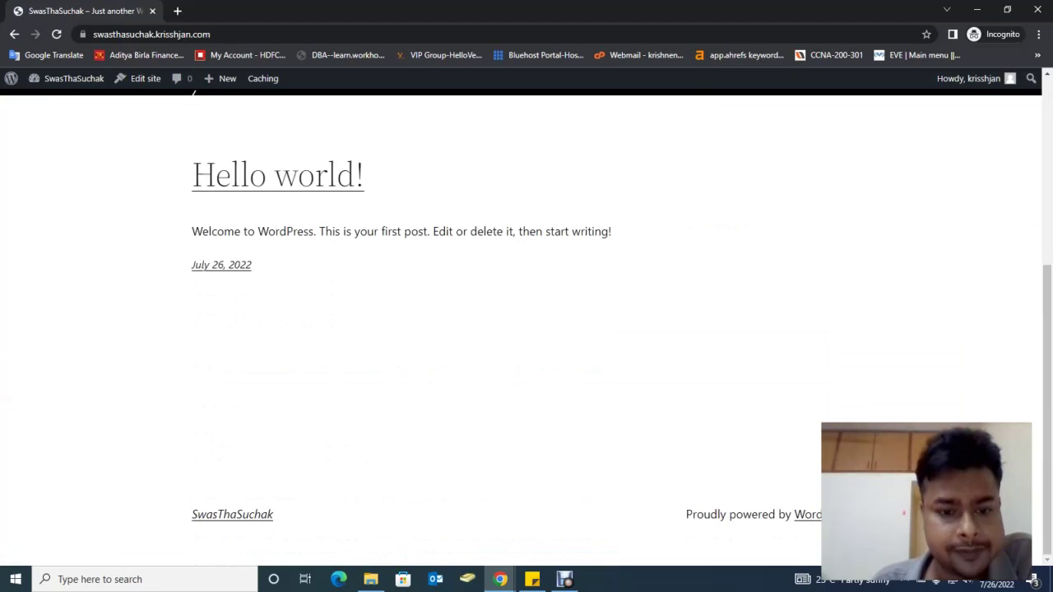
{"action": "scroll", "coordinate": [527, 329], "scroll_direction": "up", "scroll_amount": 4}
Step: Return to the site's dashboard and look over its welcome area and overview widgets
{"action": "mouse_move", "coordinate": [72, 78]}
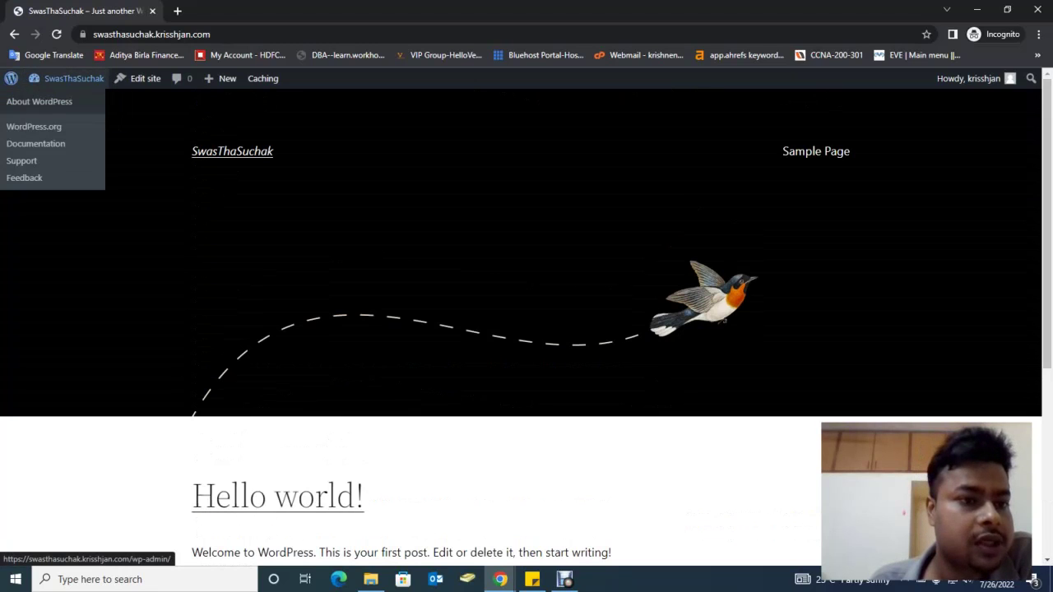
{"action": "mouse_move", "coordinate": [10, 78]}
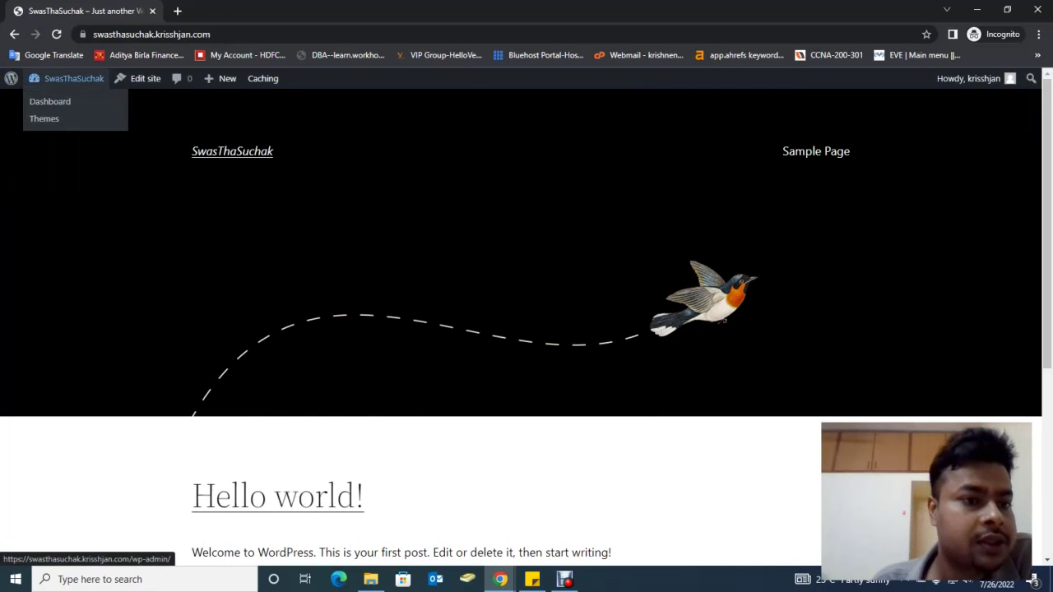
{"action": "left_click", "coordinate": [49, 101]}
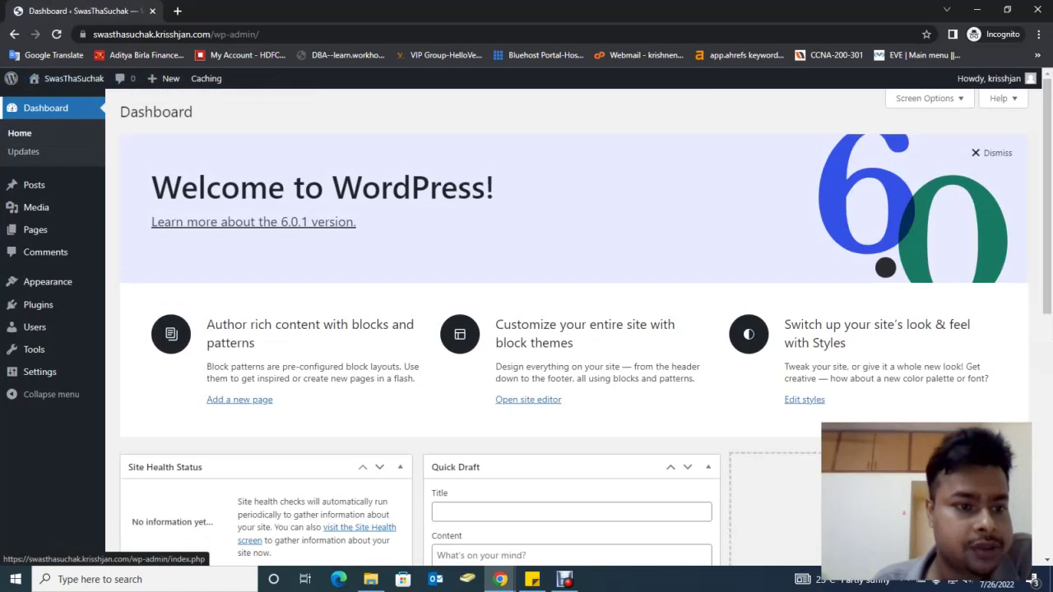
{"action": "scroll", "coordinate": [567, 329], "scroll_direction": "down", "scroll_amount": 4}
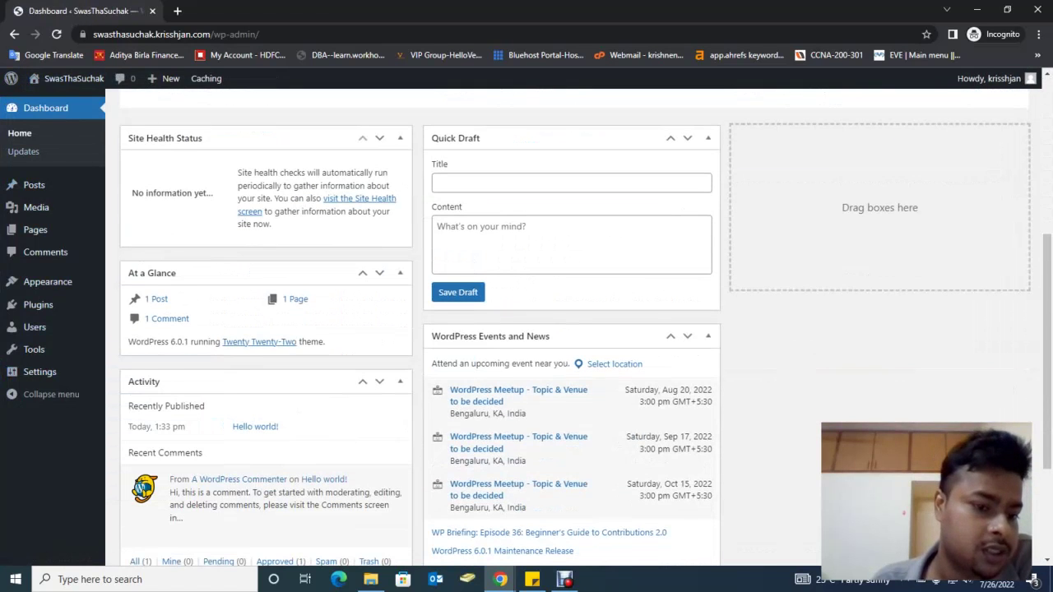
{"action": "scroll", "coordinate": [568, 329], "scroll_direction": "up", "scroll_amount": 4}
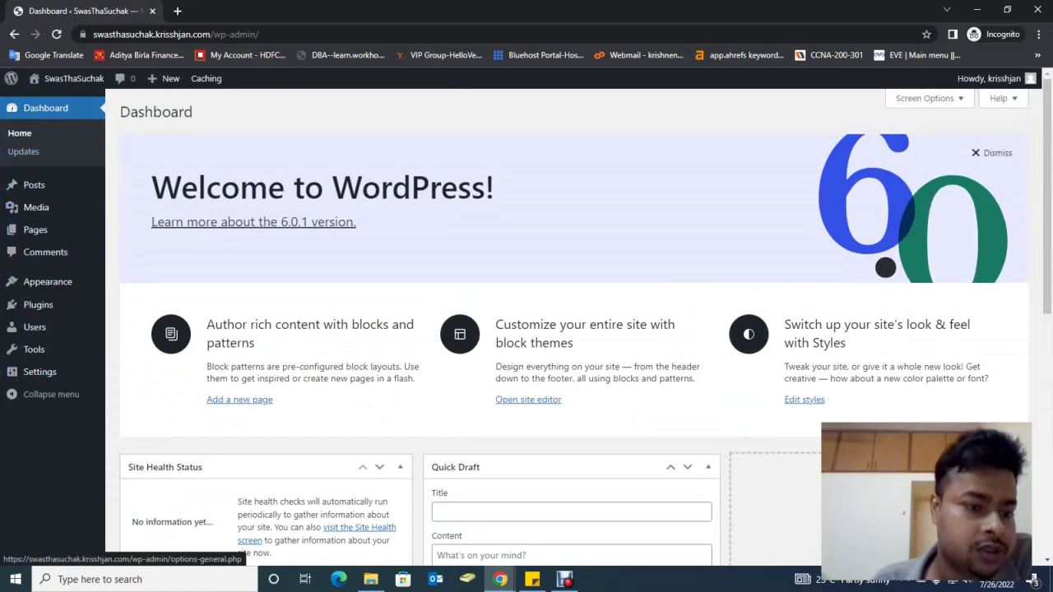